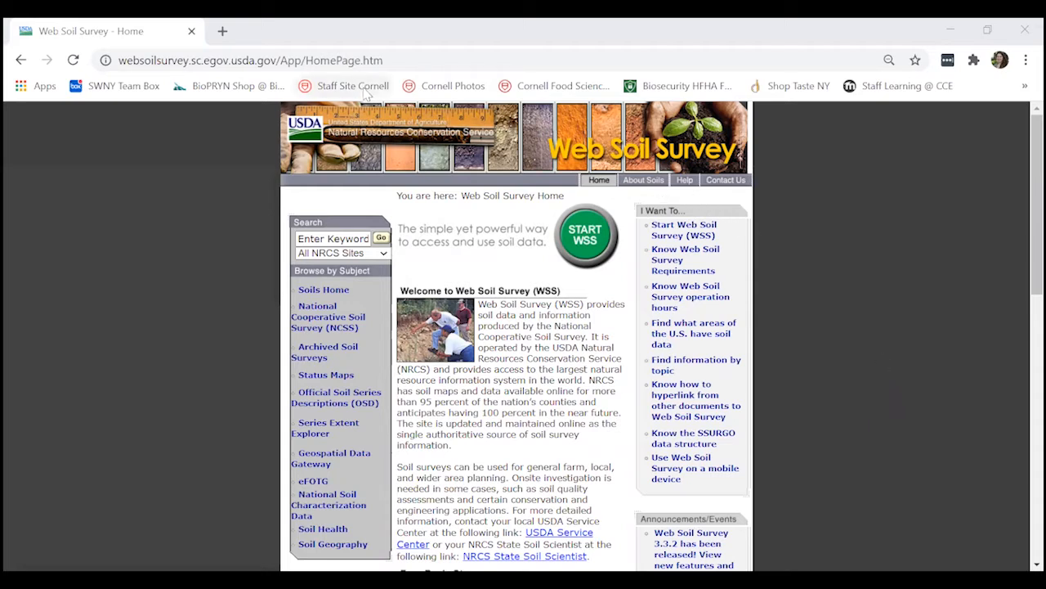
Start the Web Soil Survey application from its home page
{"action": "left_click", "coordinate": [392, 60]}
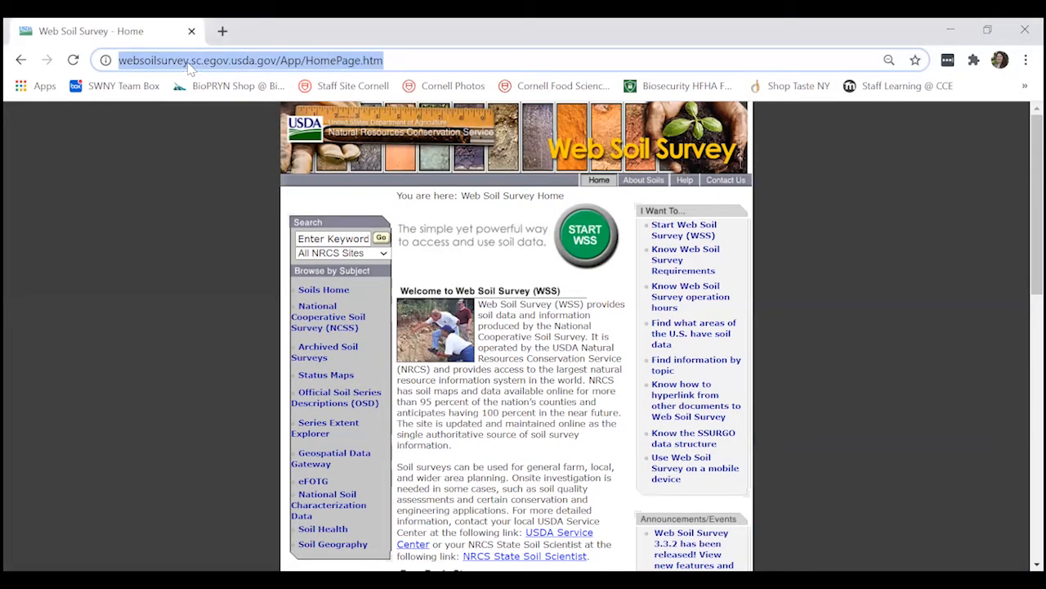
{"action": "left_click", "coordinate": [413, 59]}
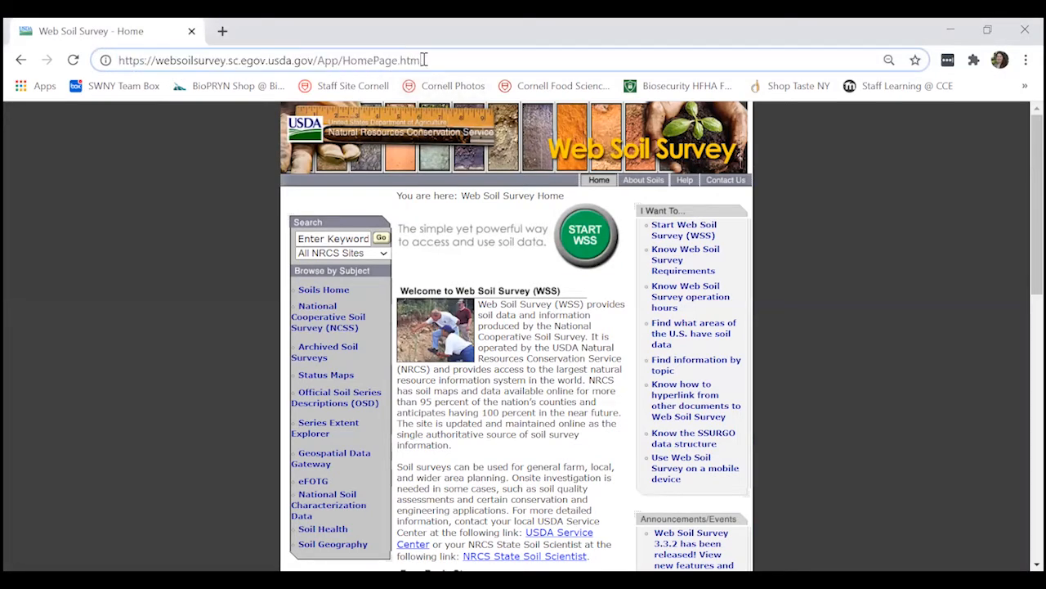
{"action": "left_click", "coordinate": [587, 235]}
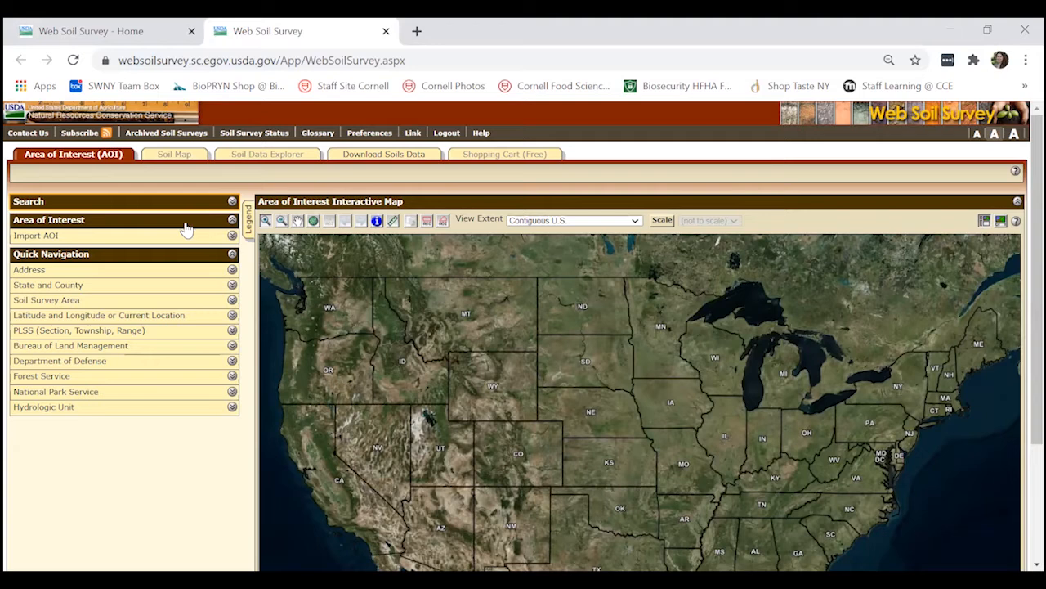
Navigate the map to the site by entering its street address, keeping the location marker shown
{"action": "left_click", "coordinate": [232, 271]}
{"action": "left_click", "coordinate": [232, 271]}
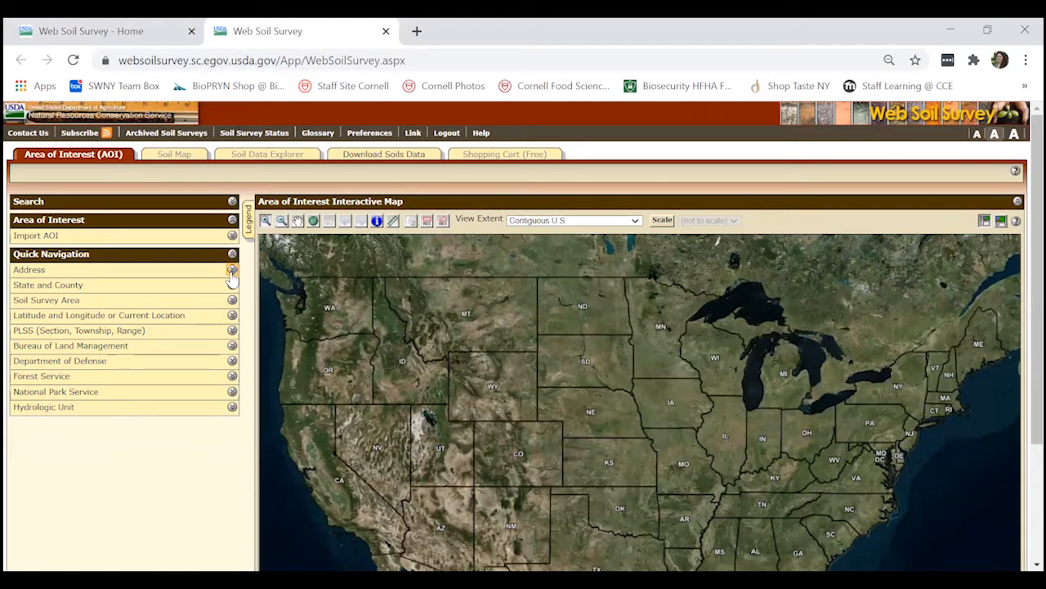
{"action": "left_click", "coordinate": [232, 270]}
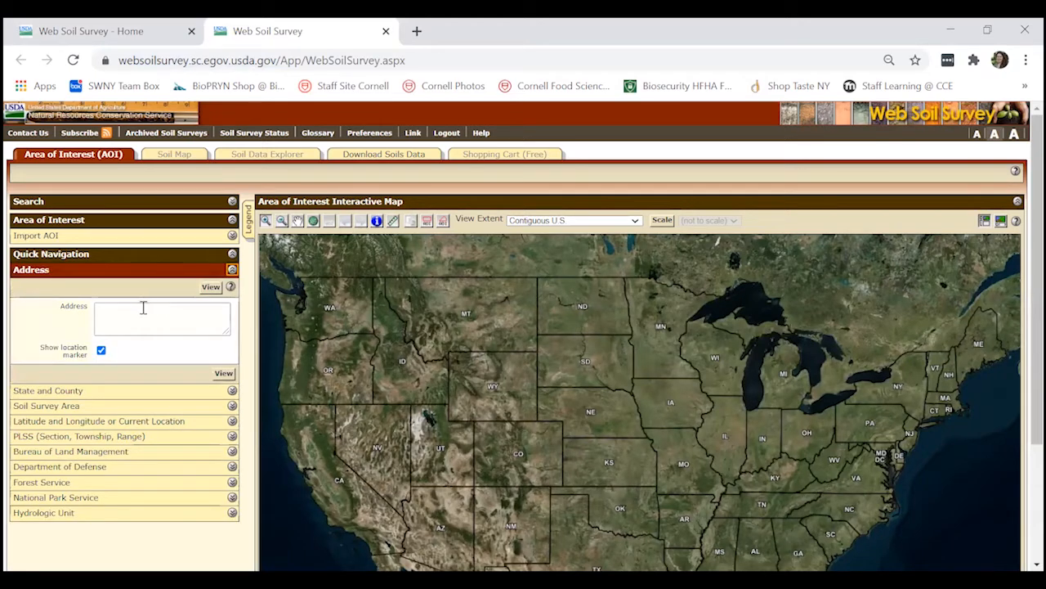
{"action": "left_click", "coordinate": [116, 314]}
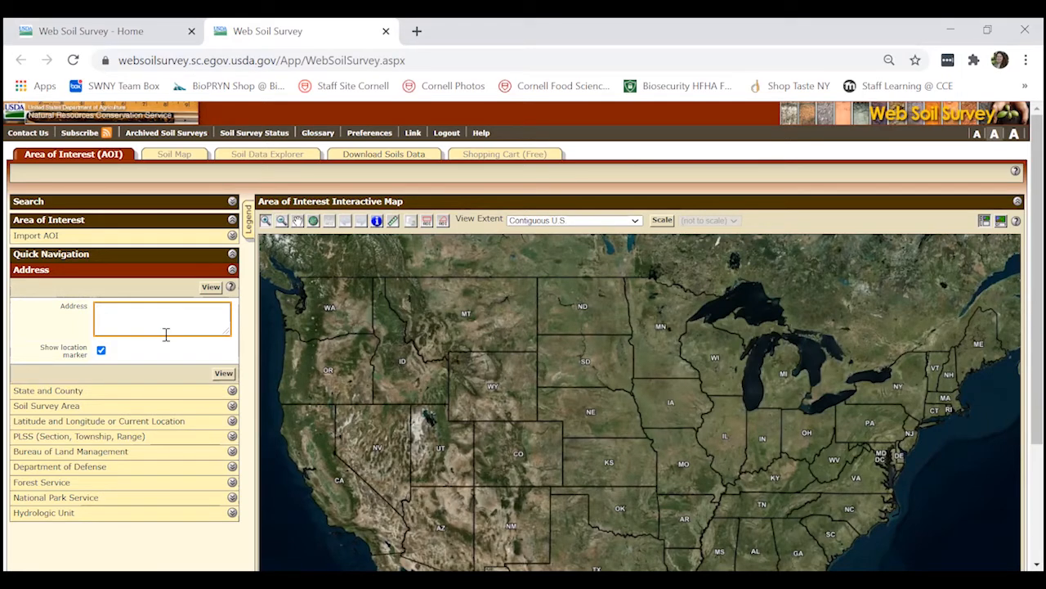
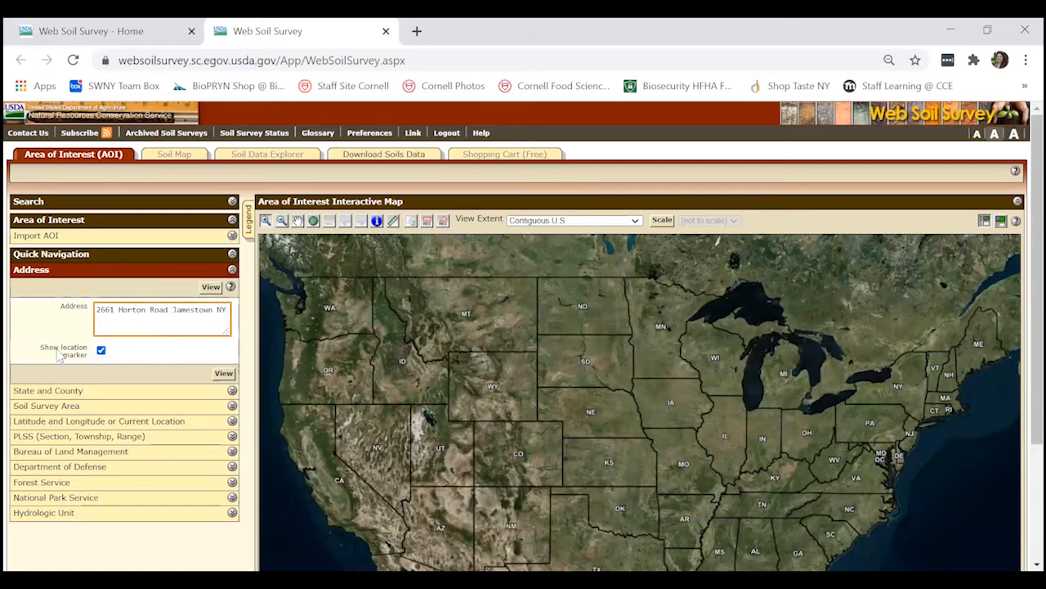
{"action": "left_click", "coordinate": [101, 351]}
{"action": "left_click", "coordinate": [102, 352]}
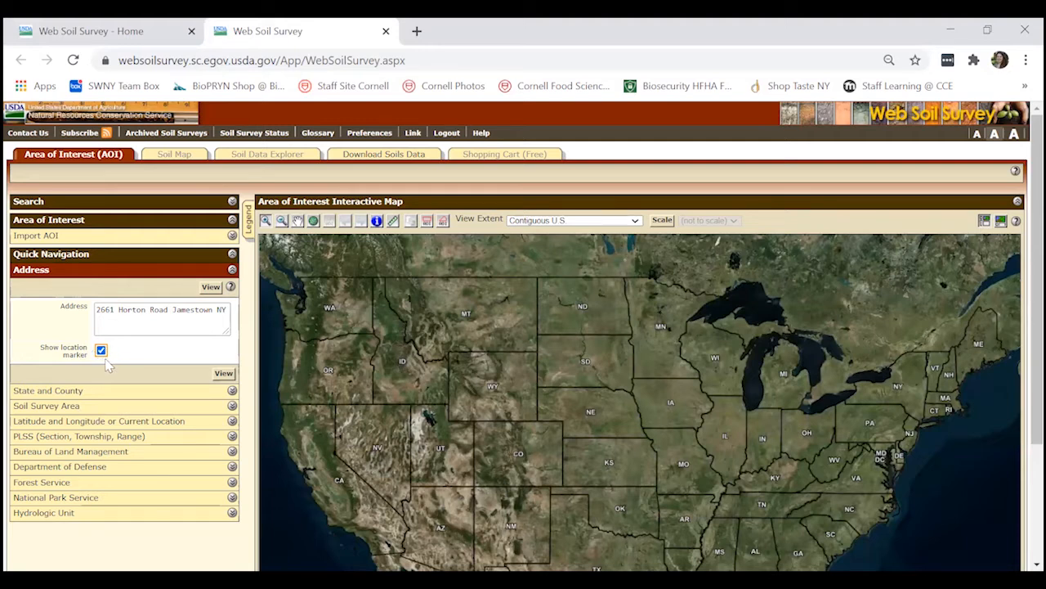
{"action": "left_click", "coordinate": [224, 374]}
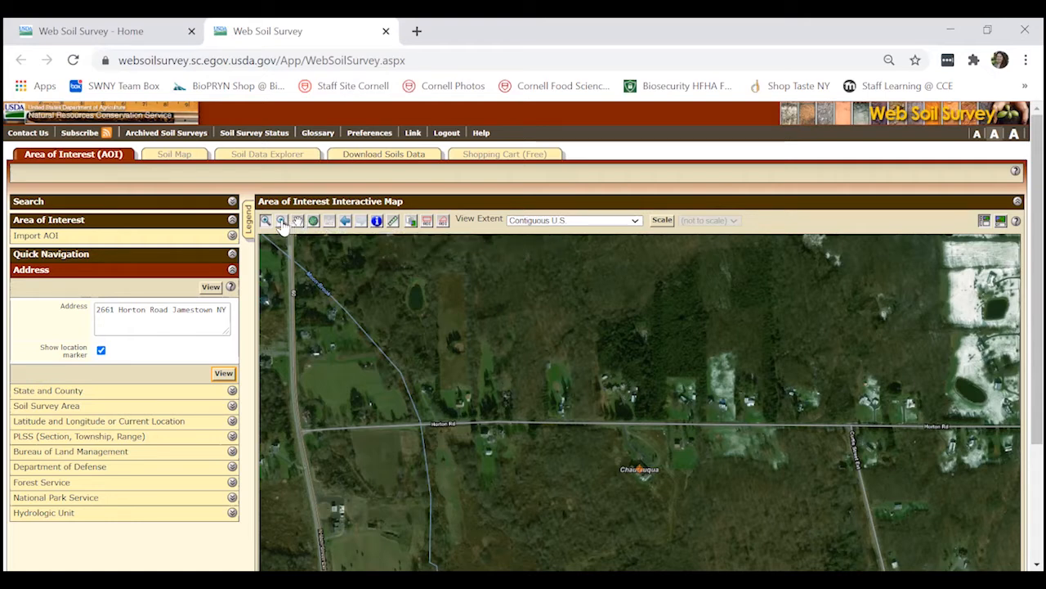
Widen the map around the address marker and bring the airport to the northwest toward the centre
{"action": "left_click", "coordinate": [281, 222]}
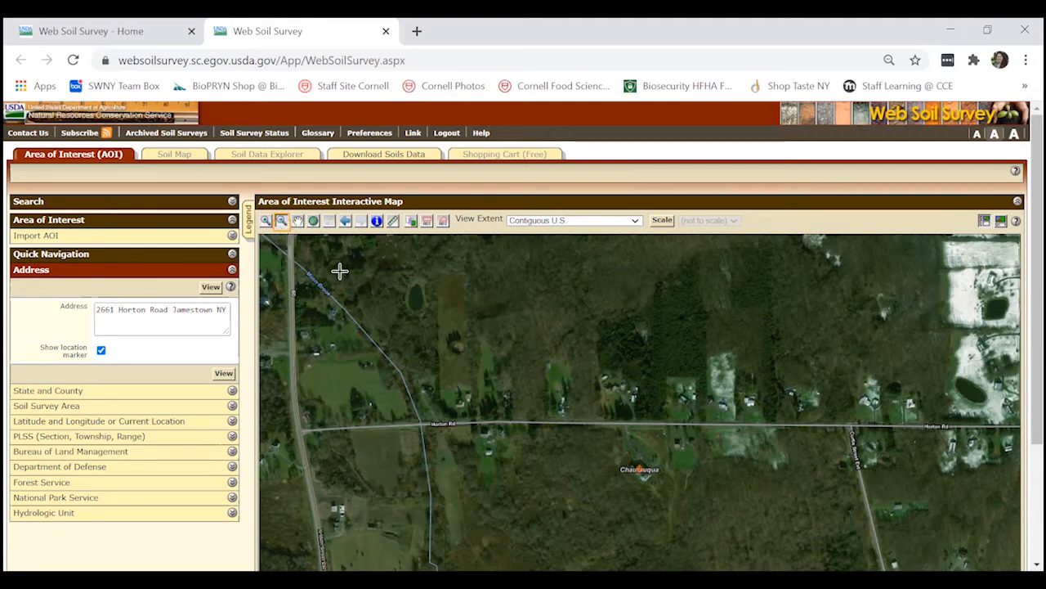
{"action": "left_click", "coordinate": [618, 421]}
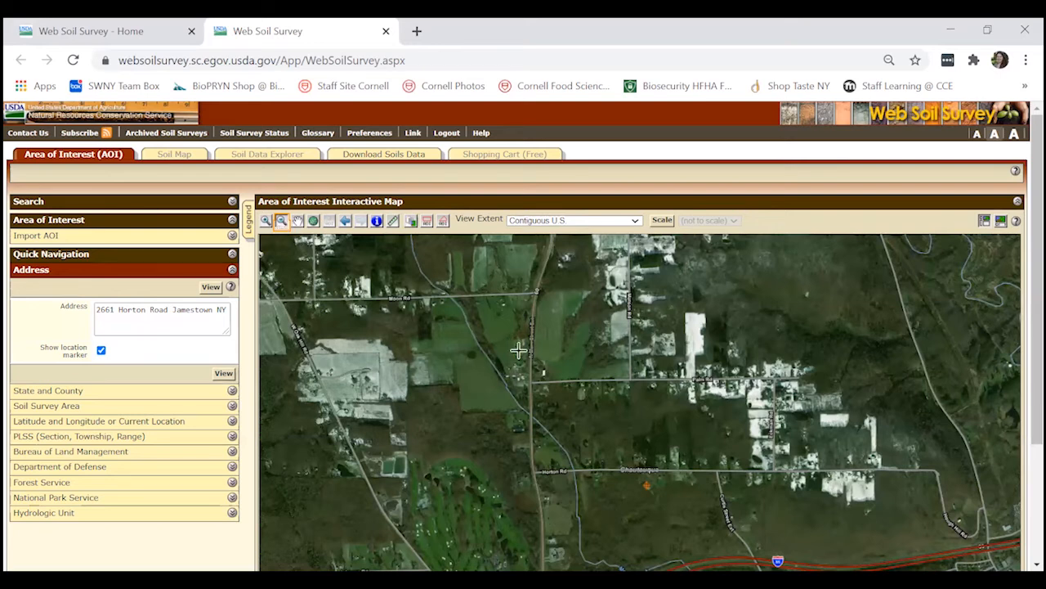
{"action": "left_click", "coordinate": [631, 436]}
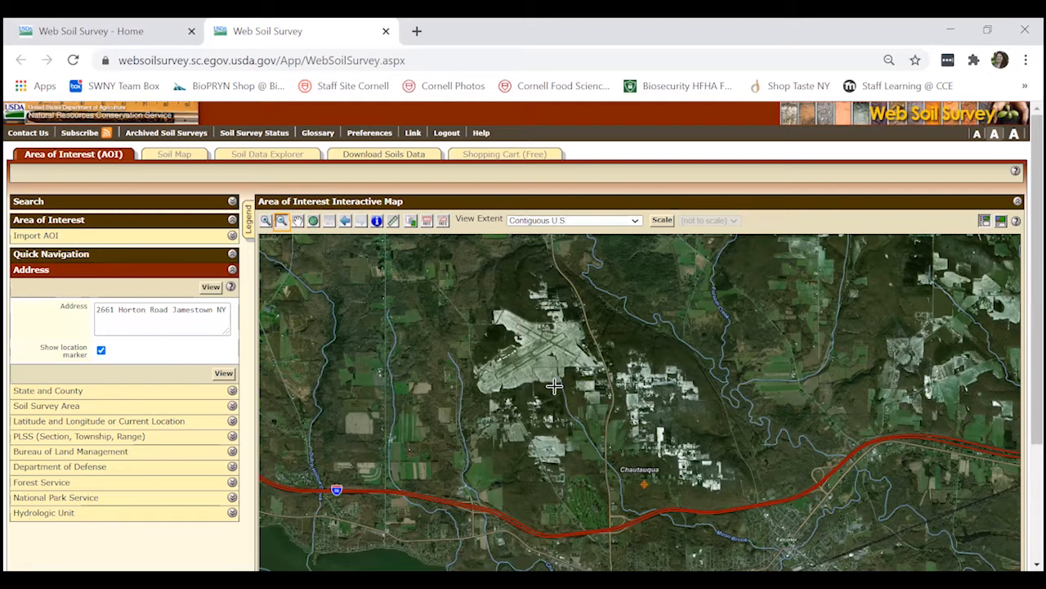
{"action": "left_click", "coordinate": [298, 223]}
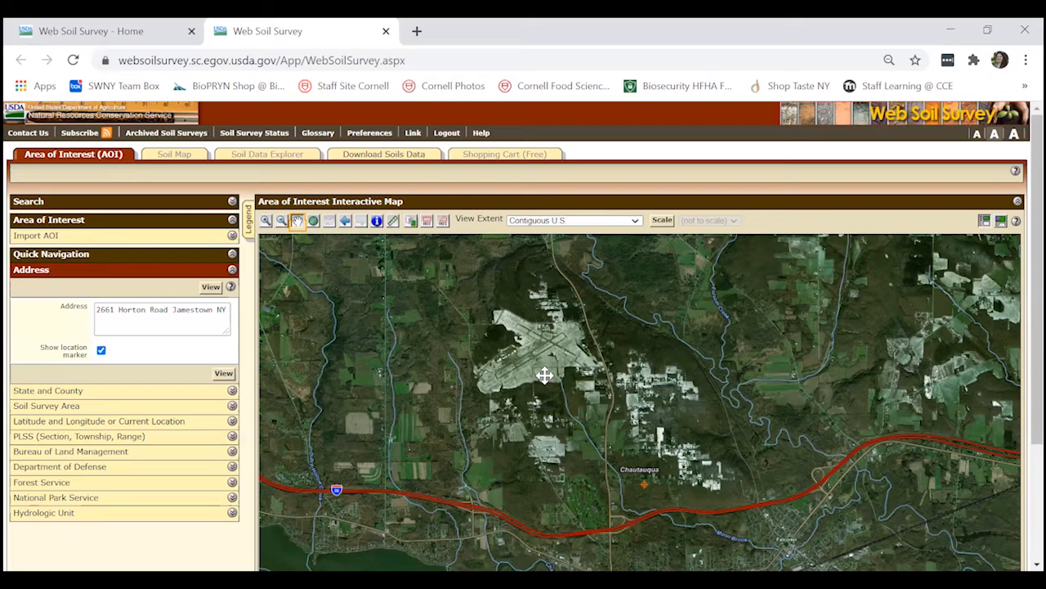
{"action": "left_click_drag", "start_coordinate": [544, 375], "coordinate": [637, 432]}
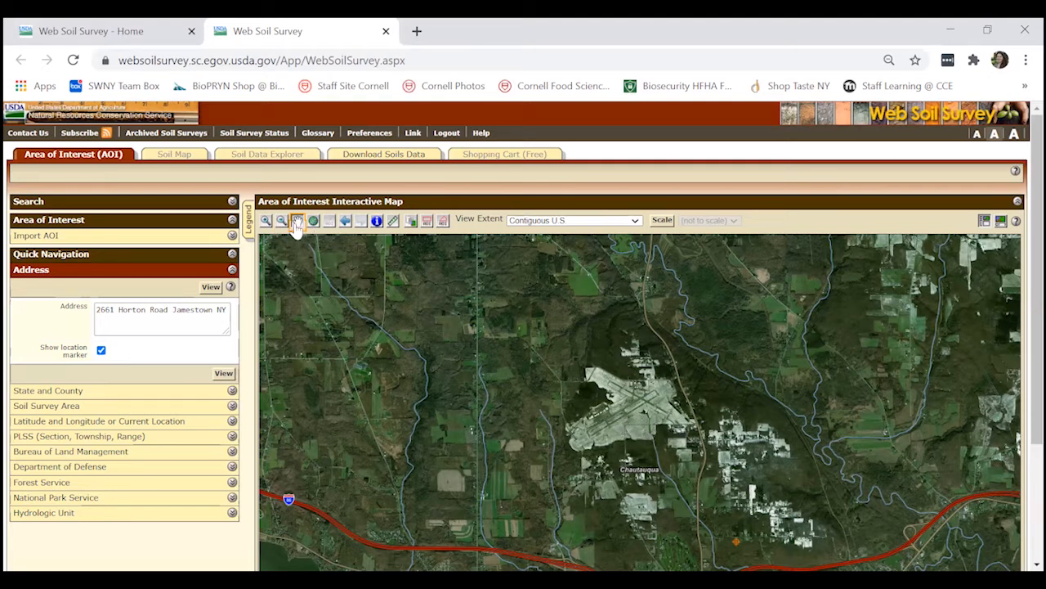
Define a rectangular area of interest of about 40 acres over the field south of the airport runways, inside the road bend
{"action": "left_click", "coordinate": [265, 221]}
{"action": "left_click", "coordinate": [638, 429]}
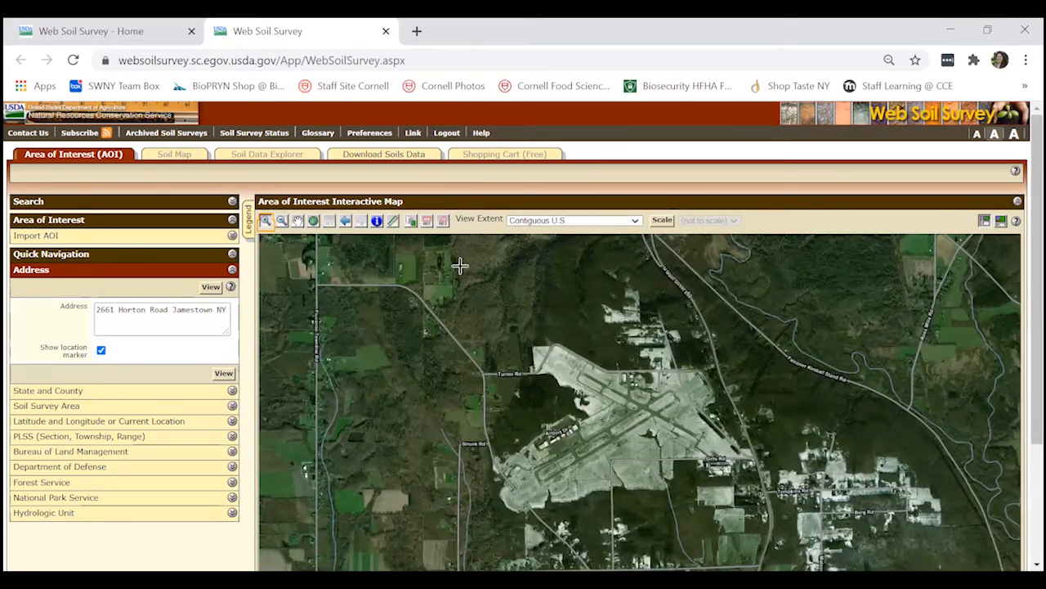
{"action": "left_click", "coordinate": [298, 222]}
{"action": "left_click_drag", "start_coordinate": [641, 467], "coordinate": [612, 425]}
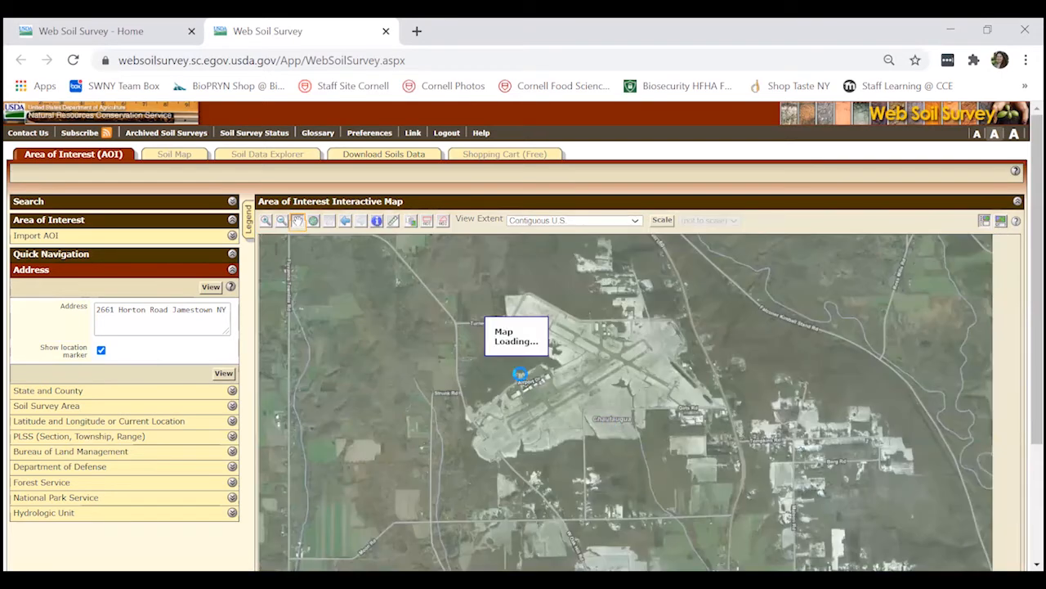
{"action": "left_click", "coordinate": [265, 225]}
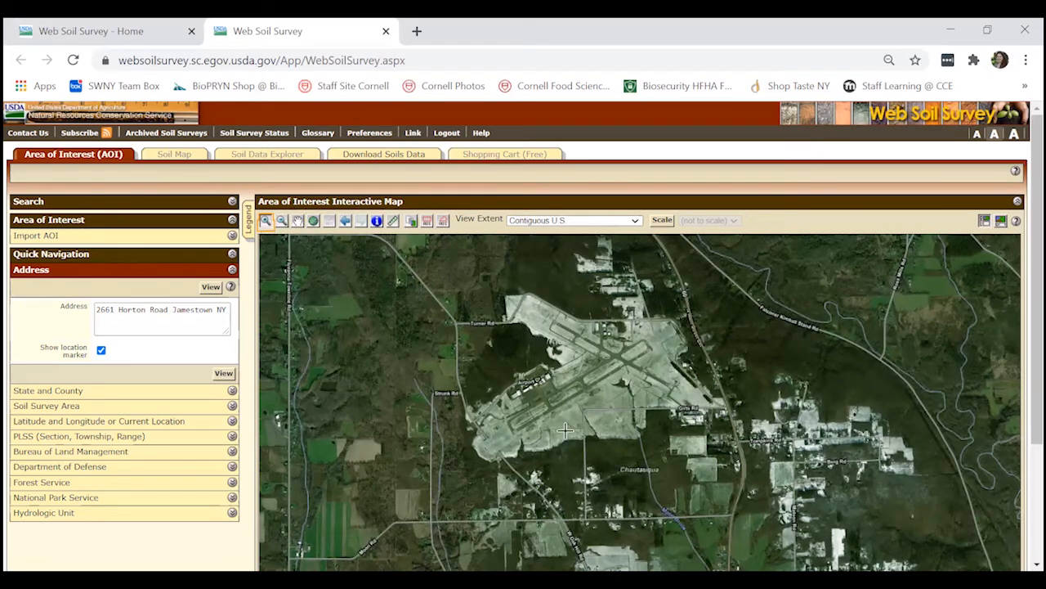
{"action": "left_click", "coordinate": [615, 419]}
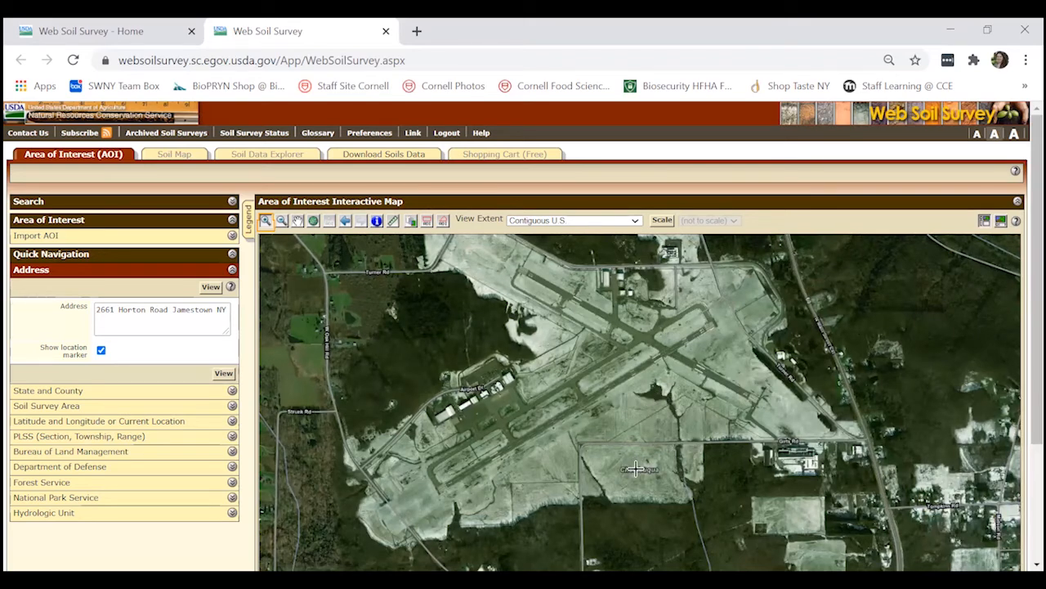
{"action": "left_click", "coordinate": [636, 467]}
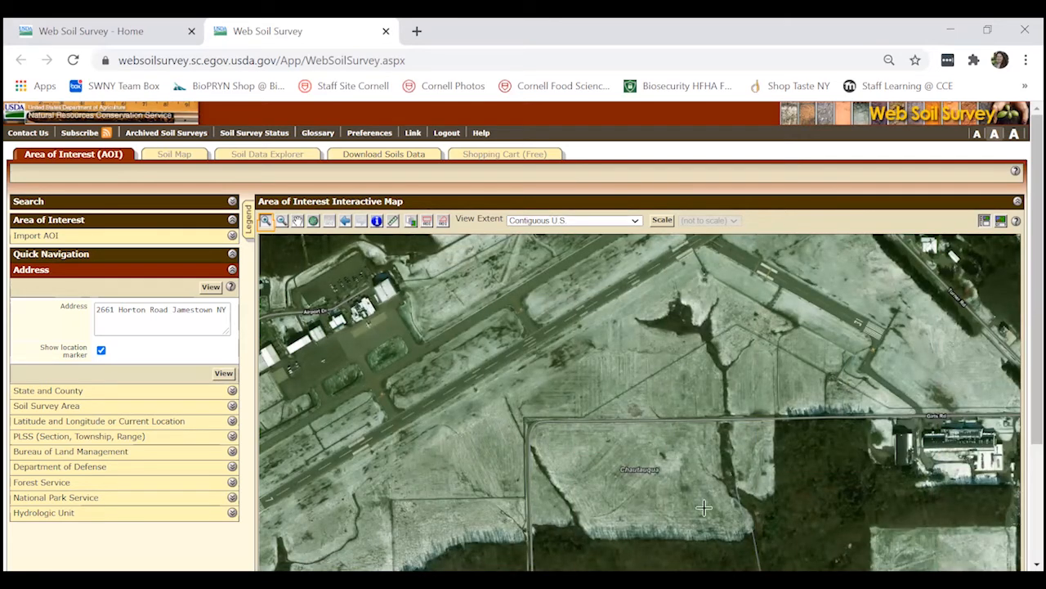
{"action": "left_click", "coordinate": [296, 221]}
{"action": "left_click_drag", "start_coordinate": [628, 463], "coordinate": [617, 409]}
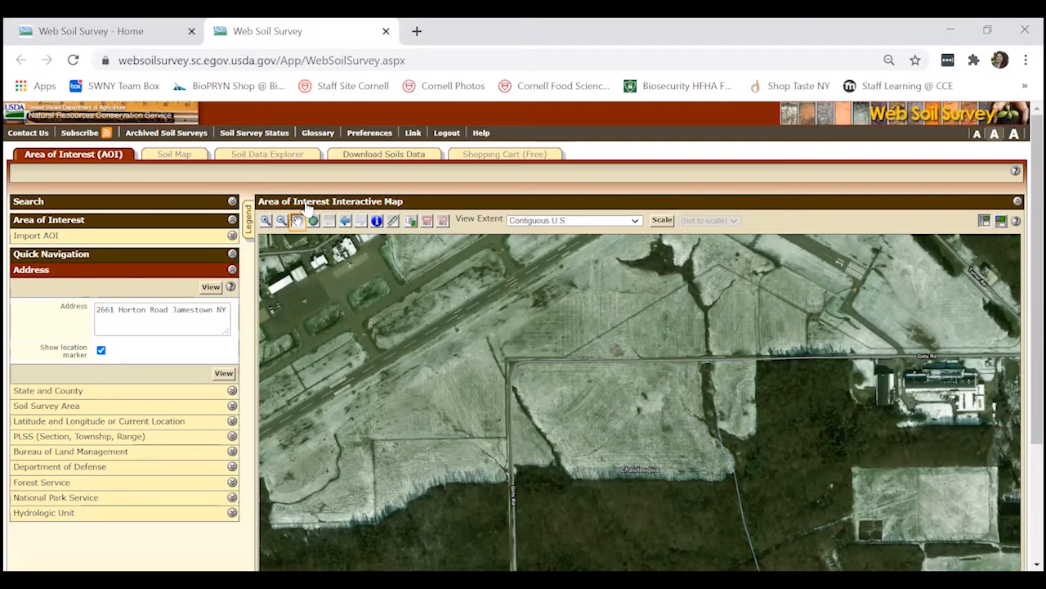
{"action": "left_click", "coordinate": [428, 222]}
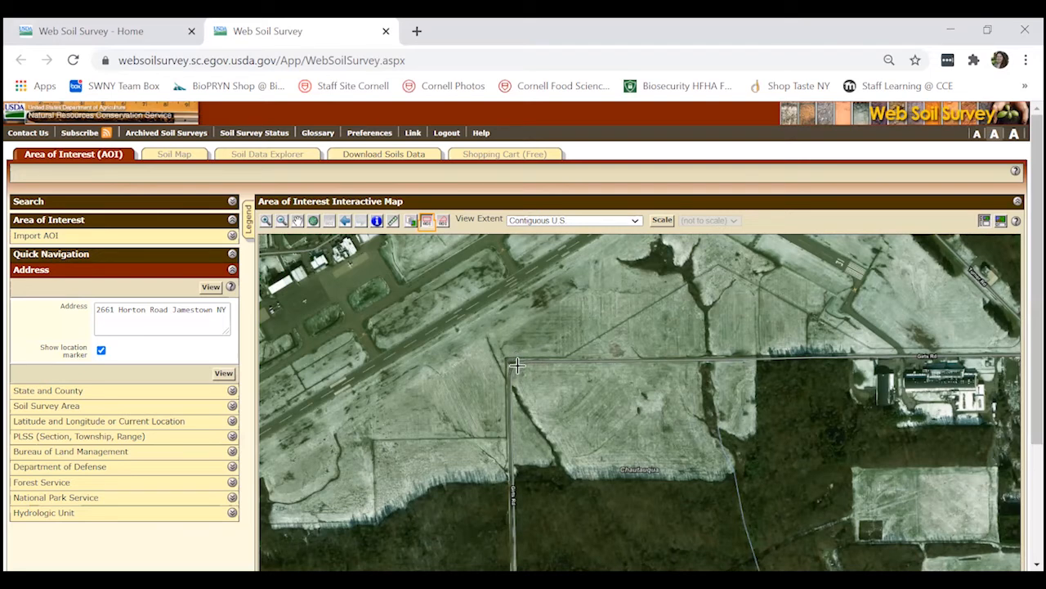
{"action": "left_click_drag", "start_coordinate": [518, 366], "coordinate": [737, 483]}
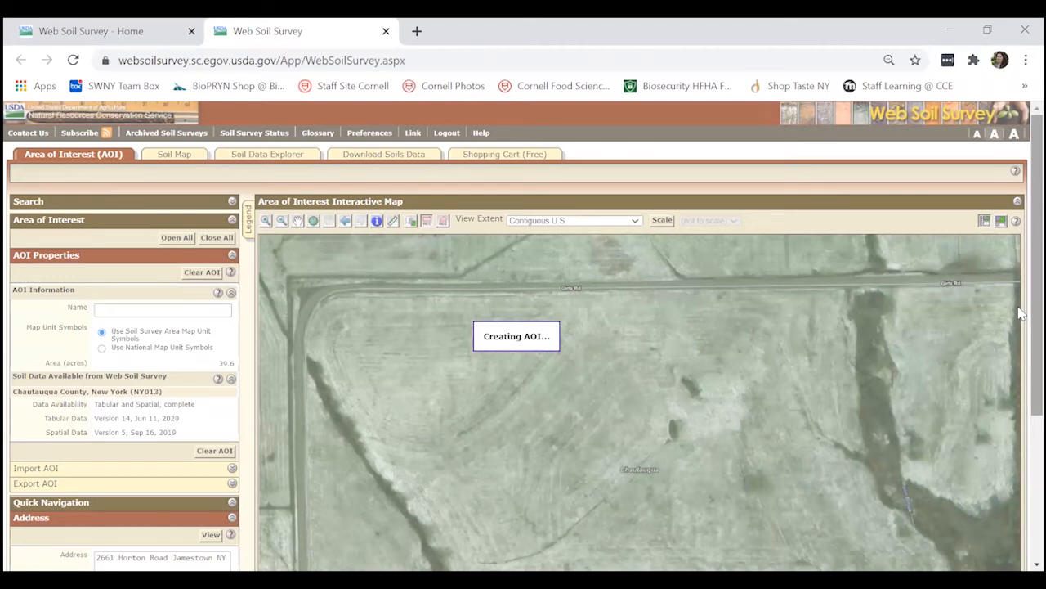
Generate the soil map for the area of interest and examine its soil boundaries and map unit legend
{"action": "scroll", "coordinate": [1020, 317], "scroll_direction": "down", "scroll_amount": 1}
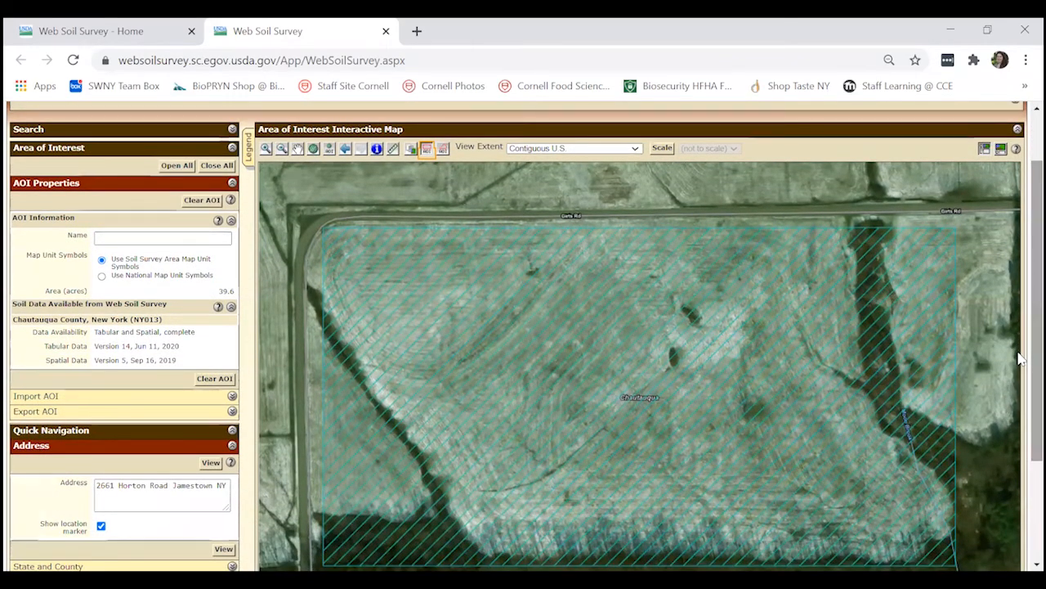
{"action": "scroll", "coordinate": [1020, 368], "scroll_direction": "down", "scroll_amount": 1}
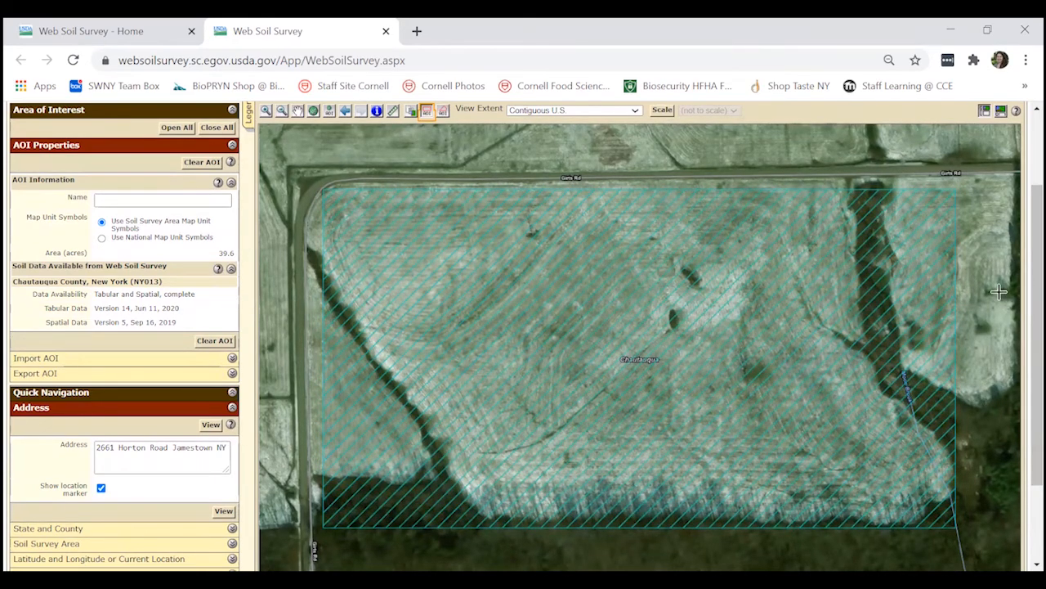
{"action": "scroll", "coordinate": [1020, 254], "scroll_direction": "up", "scroll_amount": 1}
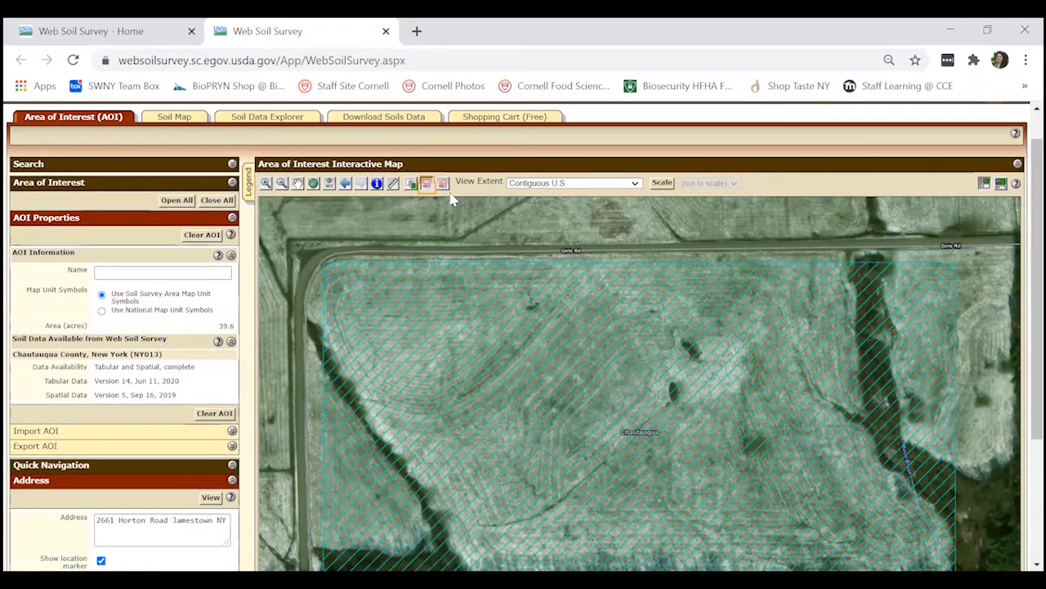
{"action": "left_click", "coordinate": [176, 117]}
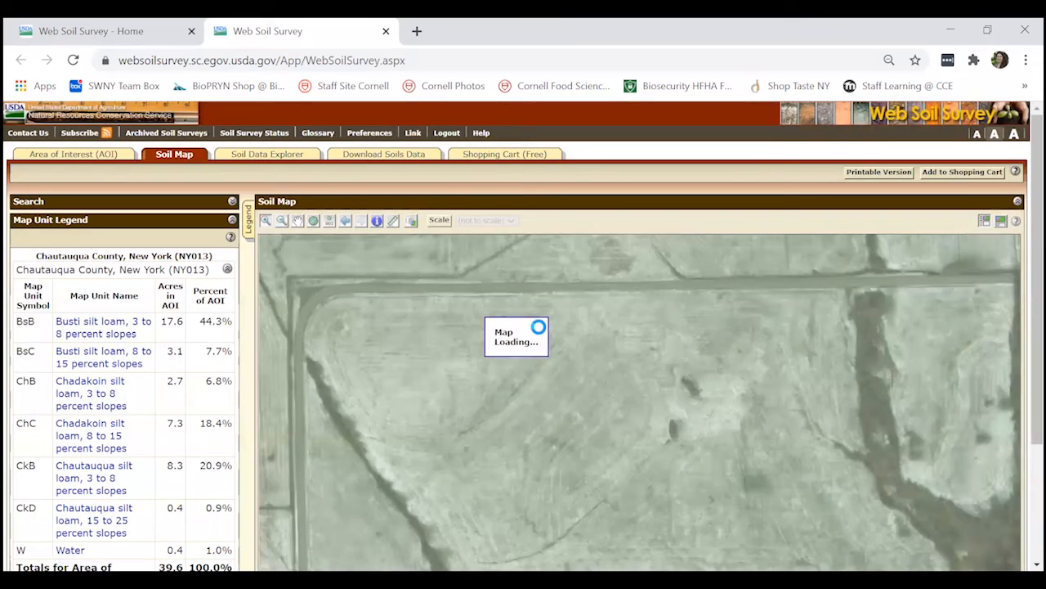
{"action": "scroll", "coordinate": [1022, 278], "scroll_direction": "down", "scroll_amount": 2}
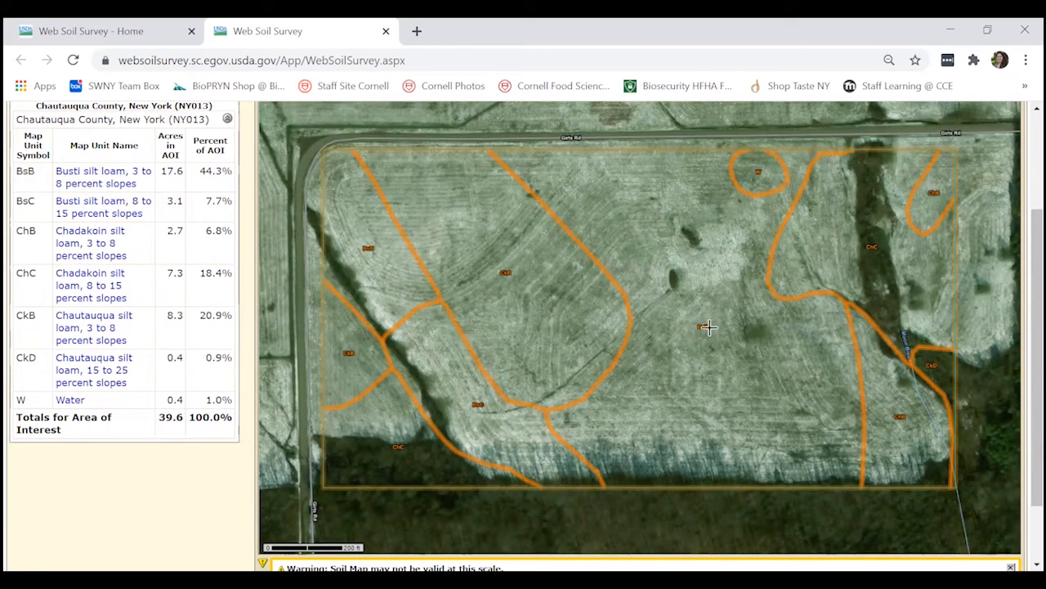
{"action": "scroll", "coordinate": [59, 259], "scroll_direction": "up", "scroll_amount": 1}
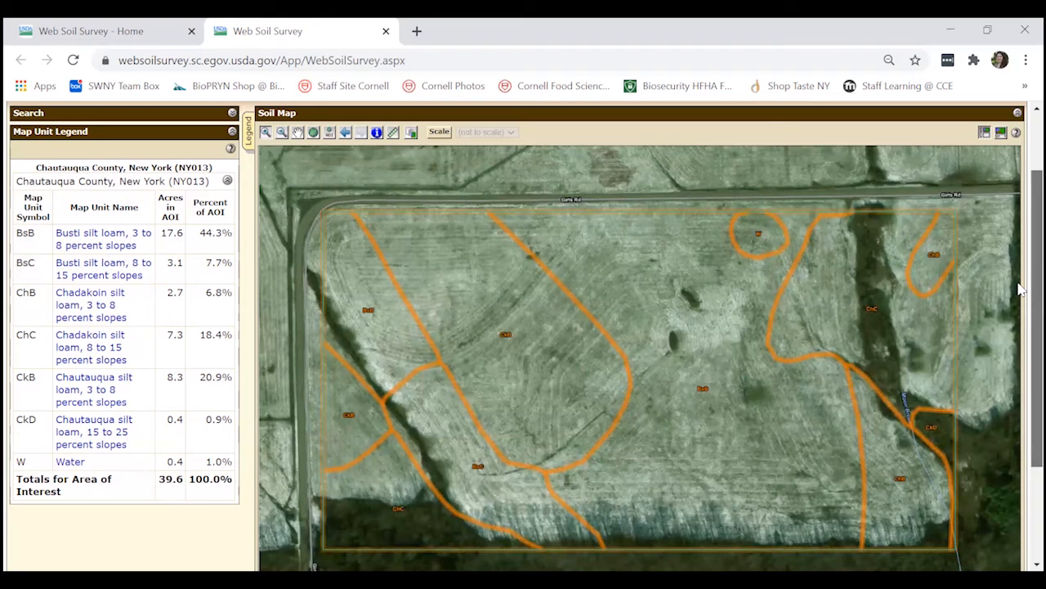
{"action": "scroll", "coordinate": [1022, 245], "scroll_direction": "up", "scroll_amount": 2}
{"action": "scroll", "coordinate": [1020, 245], "scroll_direction": "up", "scroll_amount": 1}
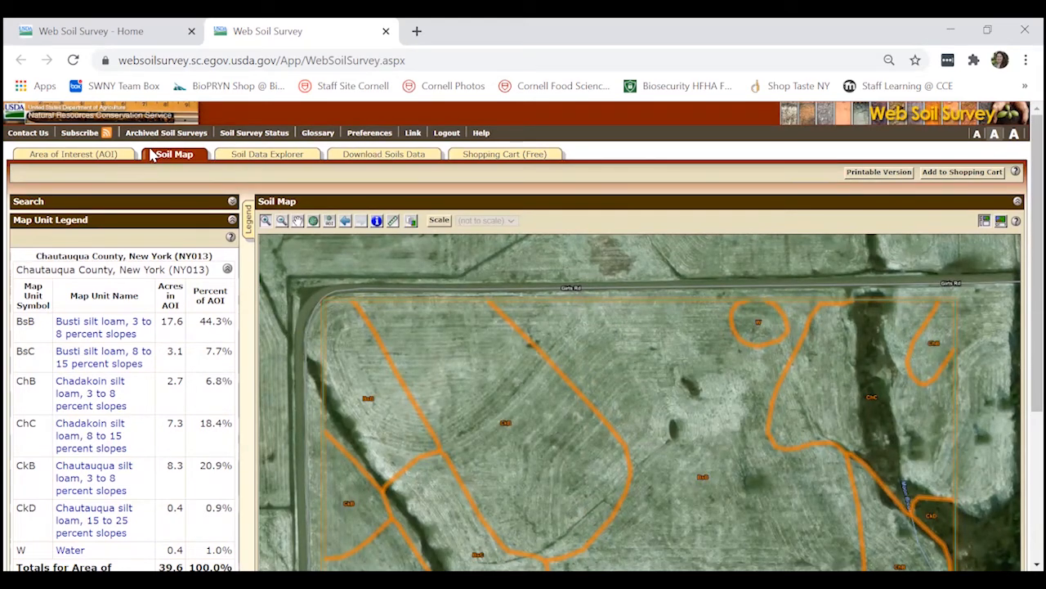
Return to the area of interest settings and clear the rectangular area from the map
{"action": "left_click", "coordinate": [104, 155]}
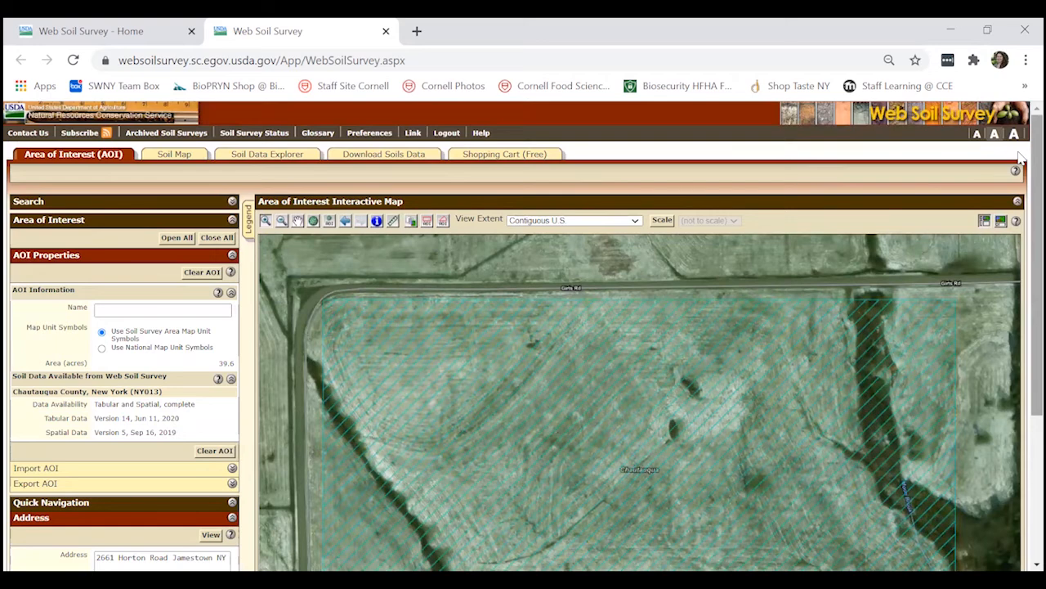
{"action": "scroll", "coordinate": [1020, 159], "scroll_direction": "down", "scroll_amount": 1}
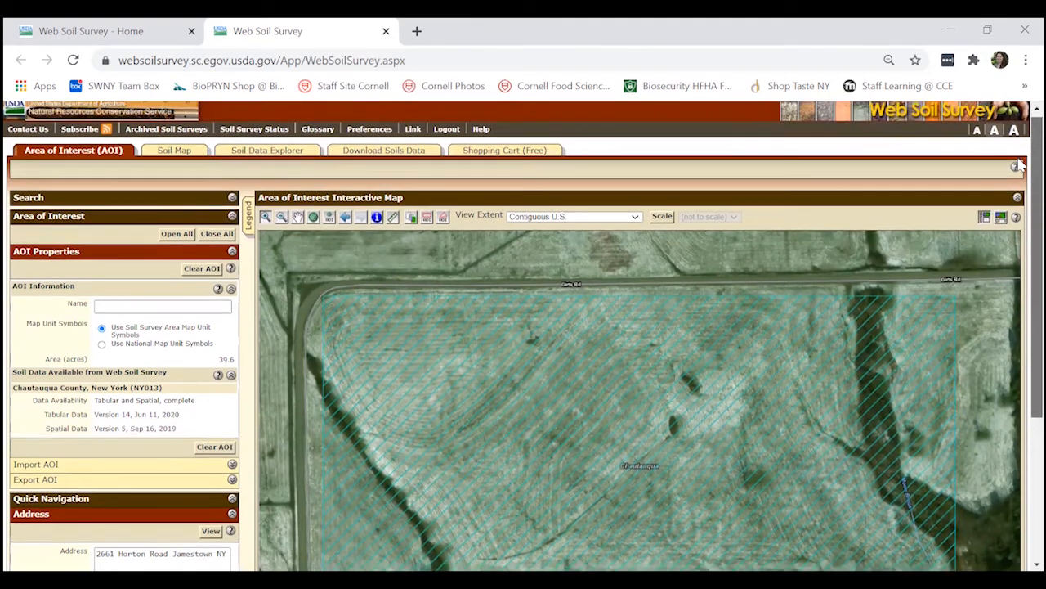
{"action": "scroll", "coordinate": [1020, 166], "scroll_direction": "down", "scroll_amount": 1}
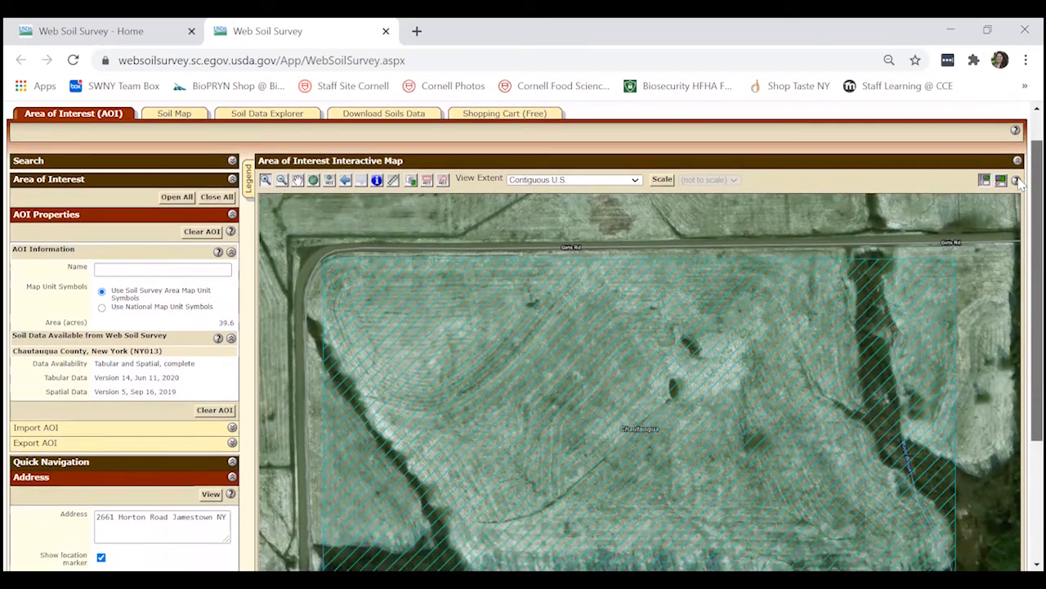
{"action": "scroll", "coordinate": [1021, 178], "scroll_direction": "up", "scroll_amount": 2}
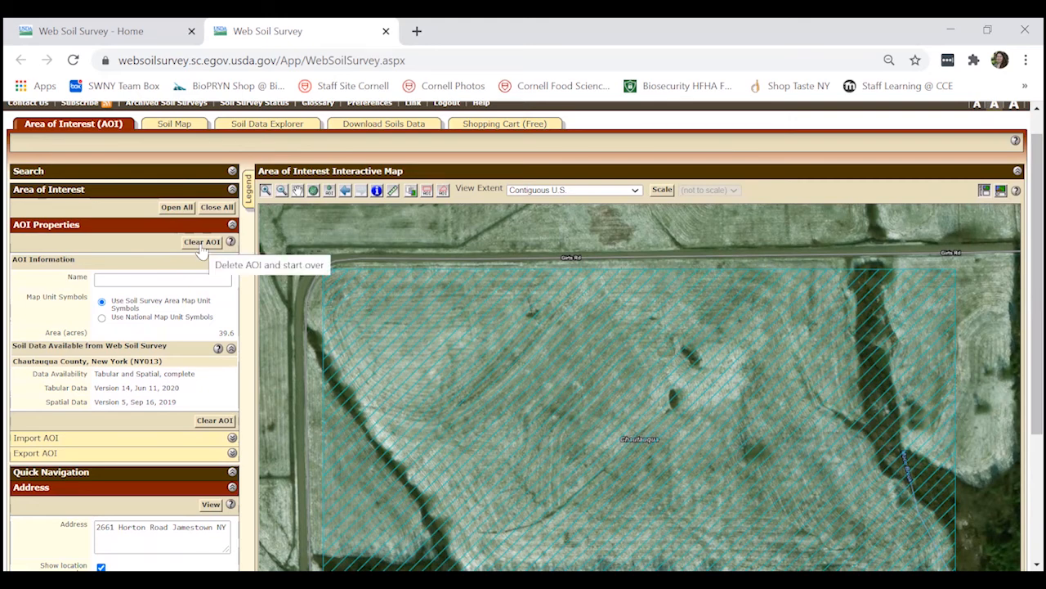
{"action": "left_click", "coordinate": [202, 243]}
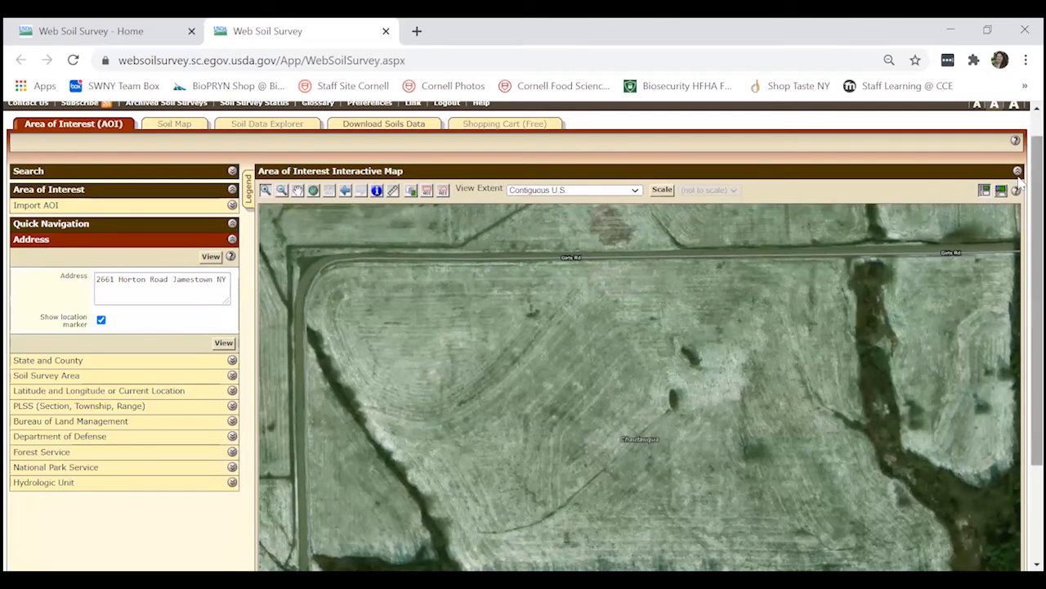
{"action": "scroll", "coordinate": [1020, 194], "scroll_direction": "down", "scroll_amount": 1}
{"action": "scroll", "coordinate": [1020, 194], "scroll_direction": "down", "scroll_amount": 3}
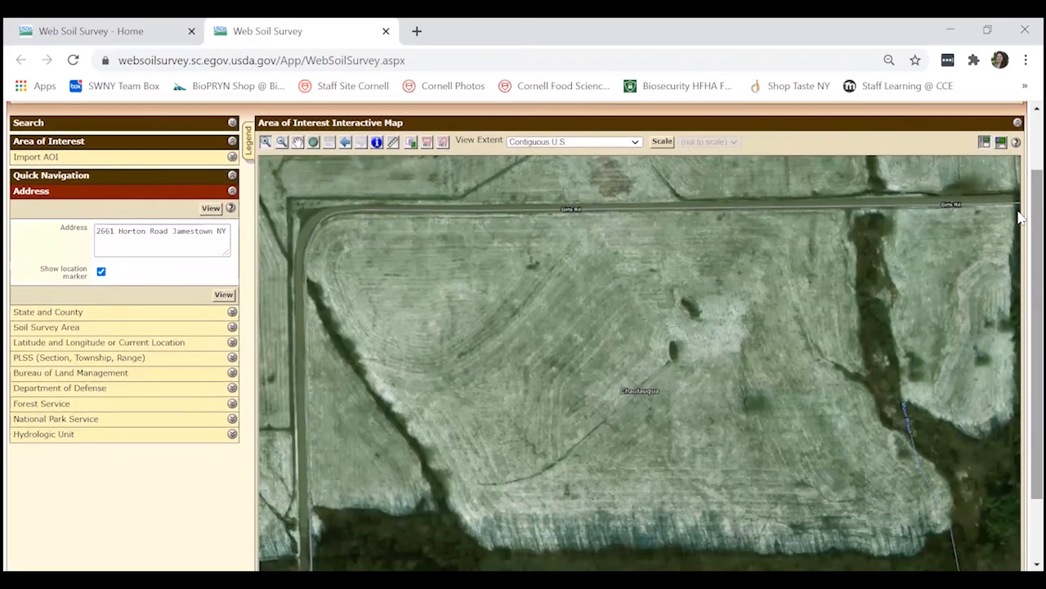
Define a polygonal area of interest of about 32 acres tracing the field south of Girts Rd along its tree lines and woods
{"action": "left_click", "coordinate": [444, 145]}
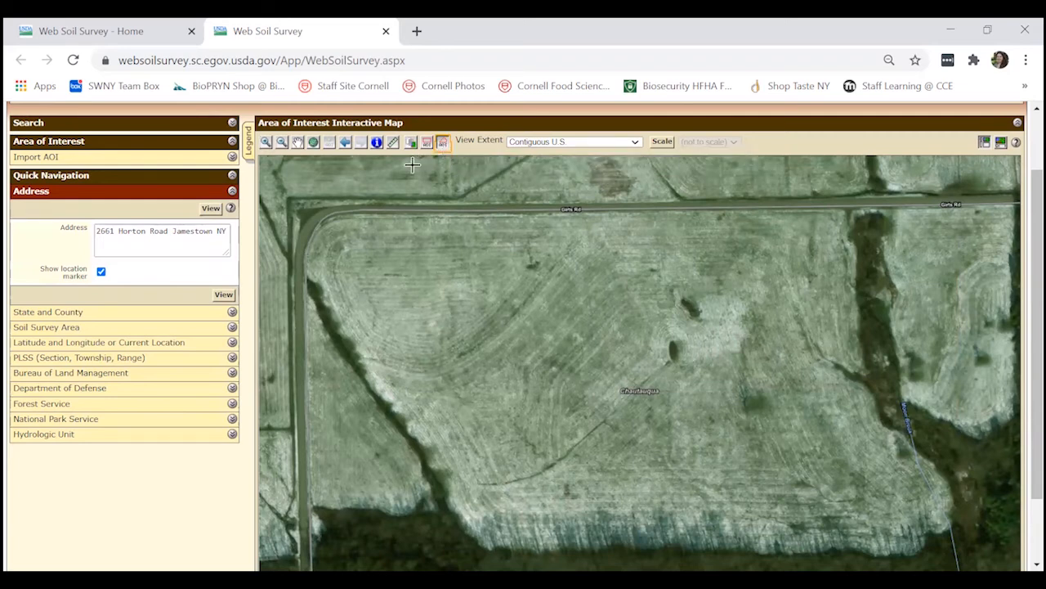
{"action": "left_click", "coordinate": [325, 217]}
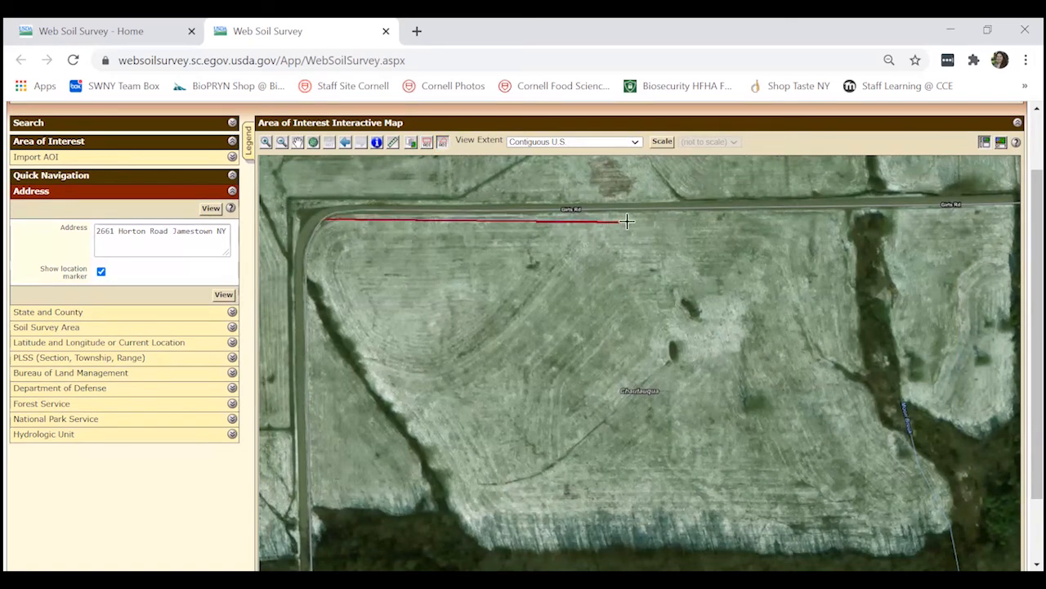
{"action": "left_click", "coordinate": [844, 209]}
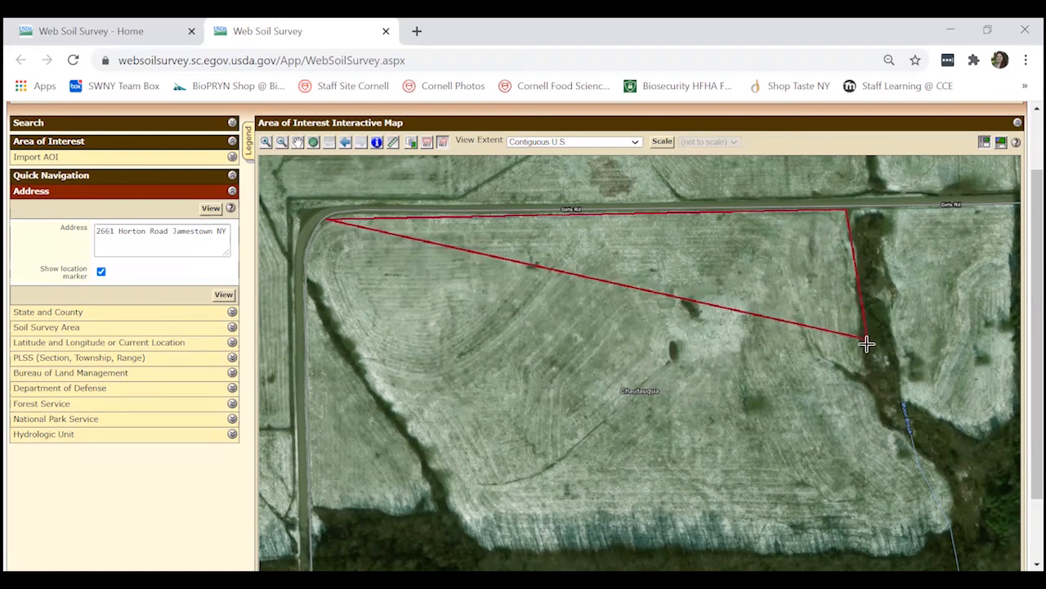
{"action": "left_click", "coordinate": [865, 368]}
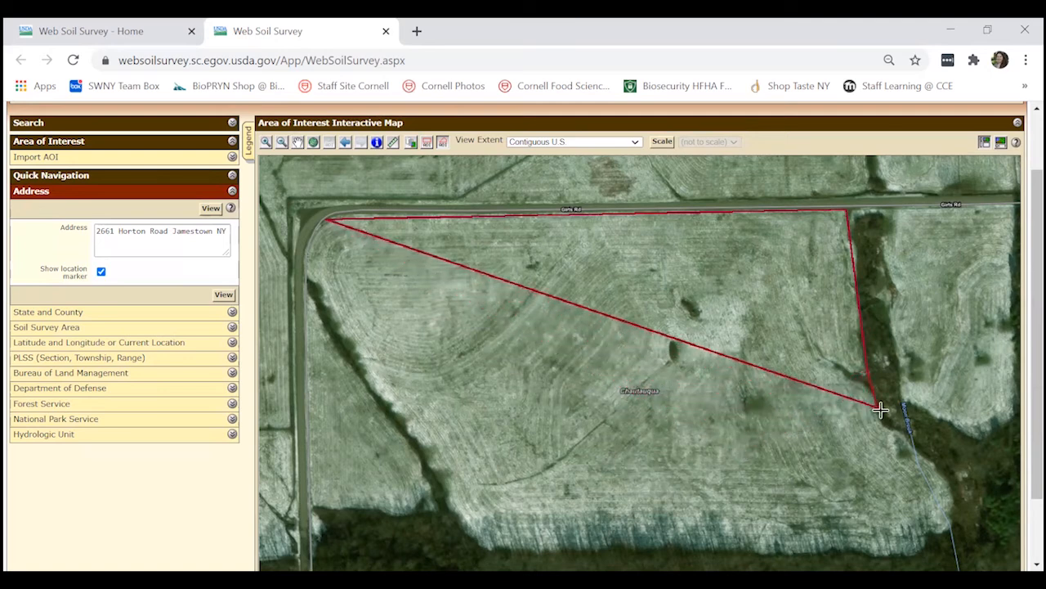
{"action": "left_click", "coordinate": [884, 421]}
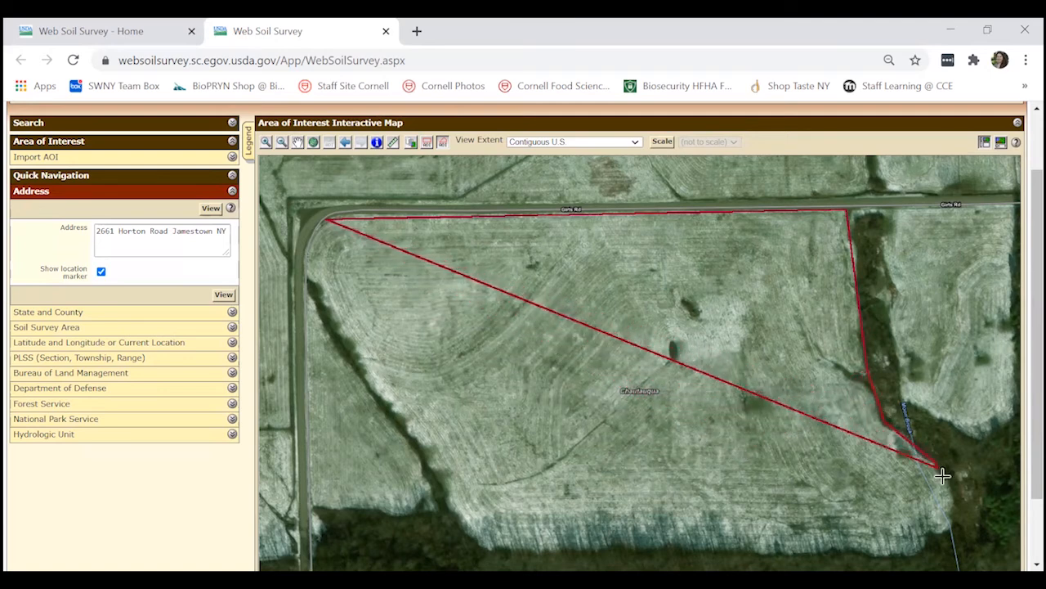
{"action": "left_click", "coordinate": [950, 500]}
{"action": "left_click", "coordinate": [951, 531]}
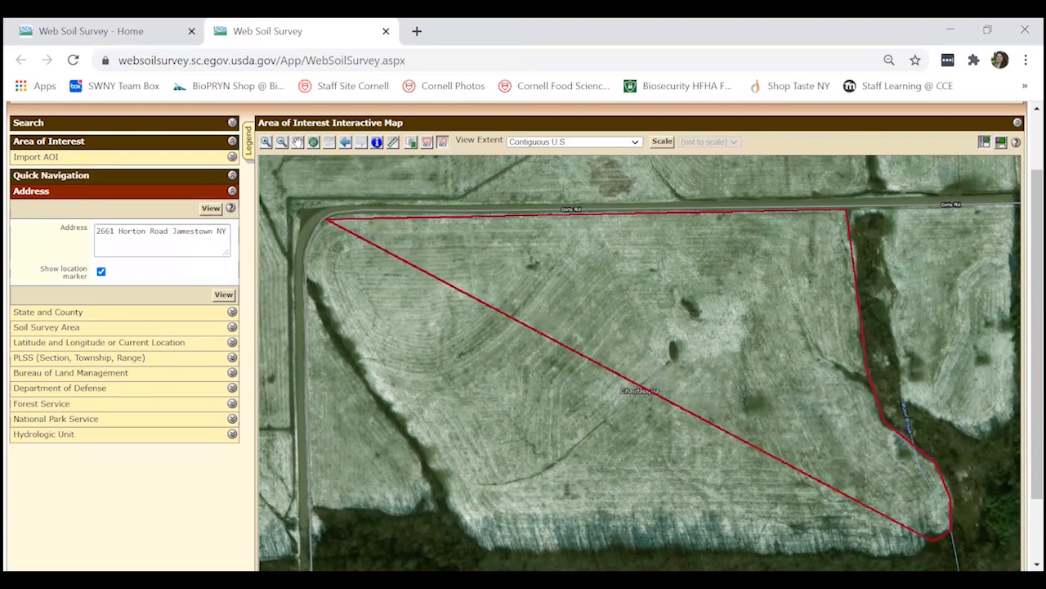
{"action": "left_click", "coordinate": [920, 559]}
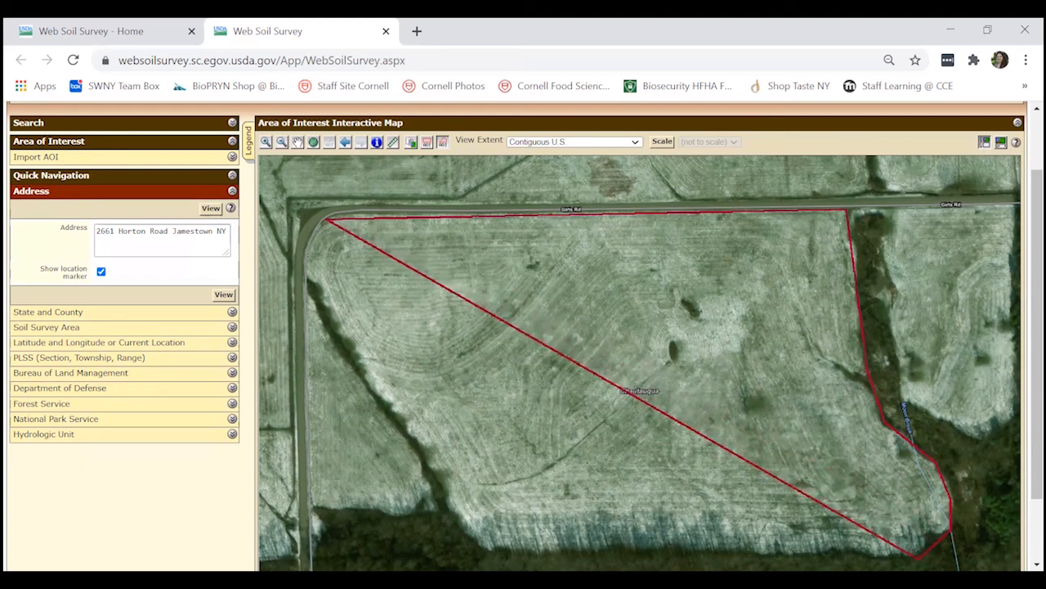
{"action": "left_click", "coordinate": [486, 544]}
{"action": "left_click", "coordinate": [411, 451]}
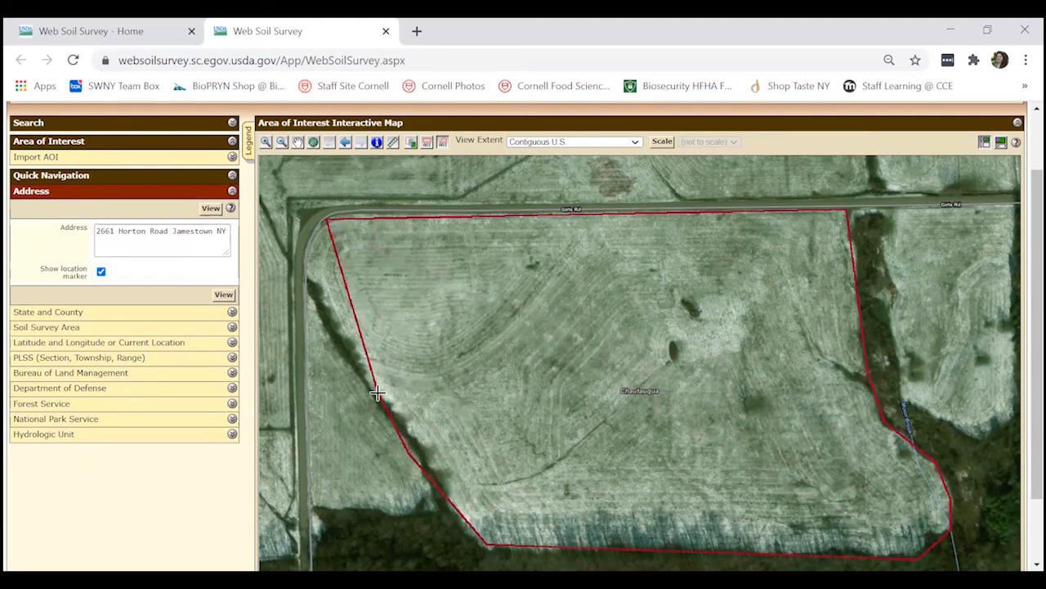
{"action": "left_click", "coordinate": [343, 347]}
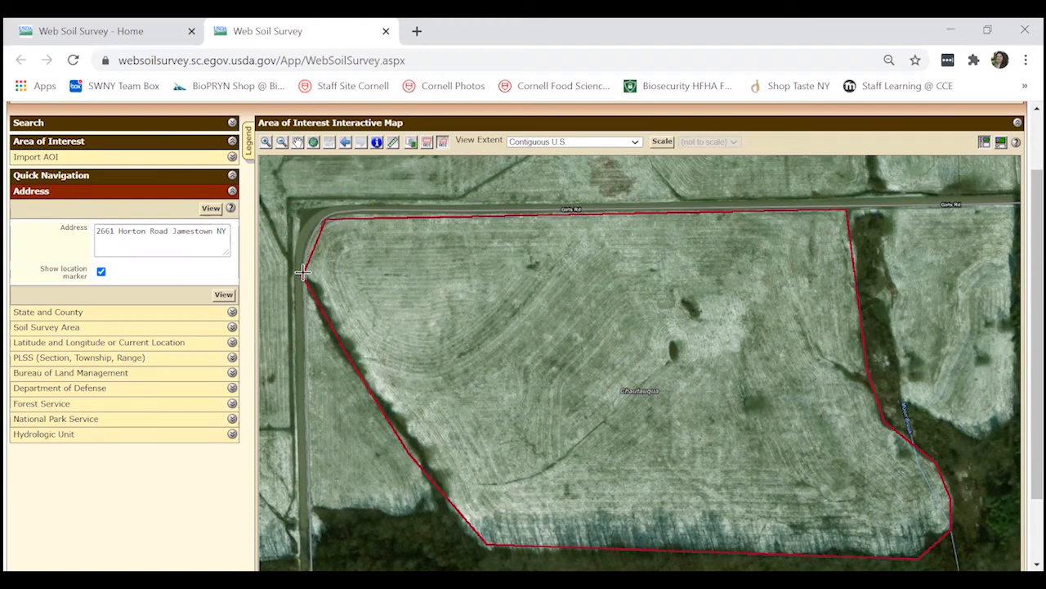
{"action": "double_click", "coordinate": [302, 272]}
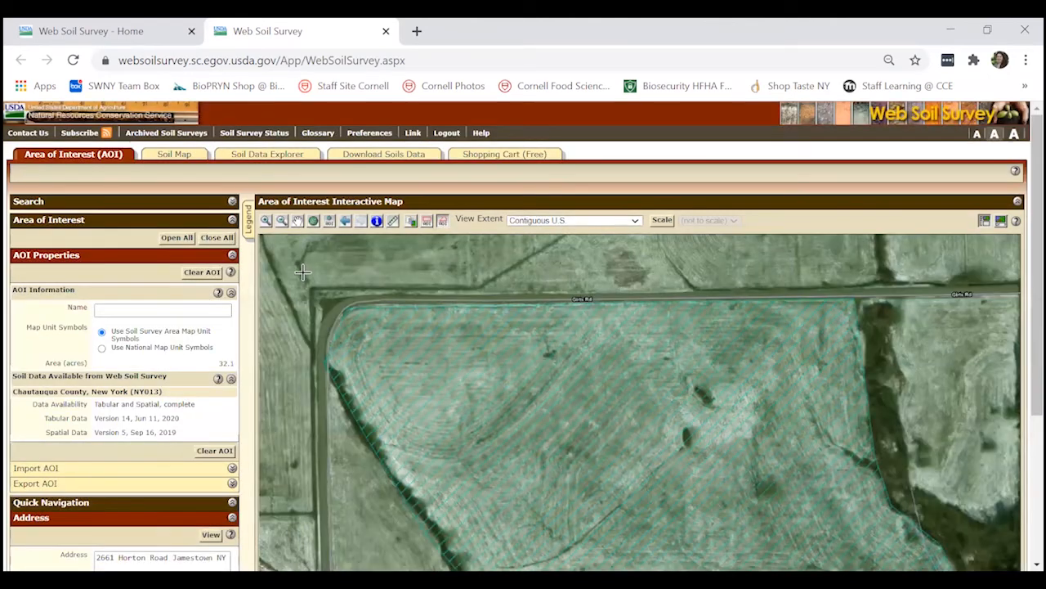
{"action": "left_click_drag", "start_coordinate": [1033, 210], "coordinate": [1019, 273]}
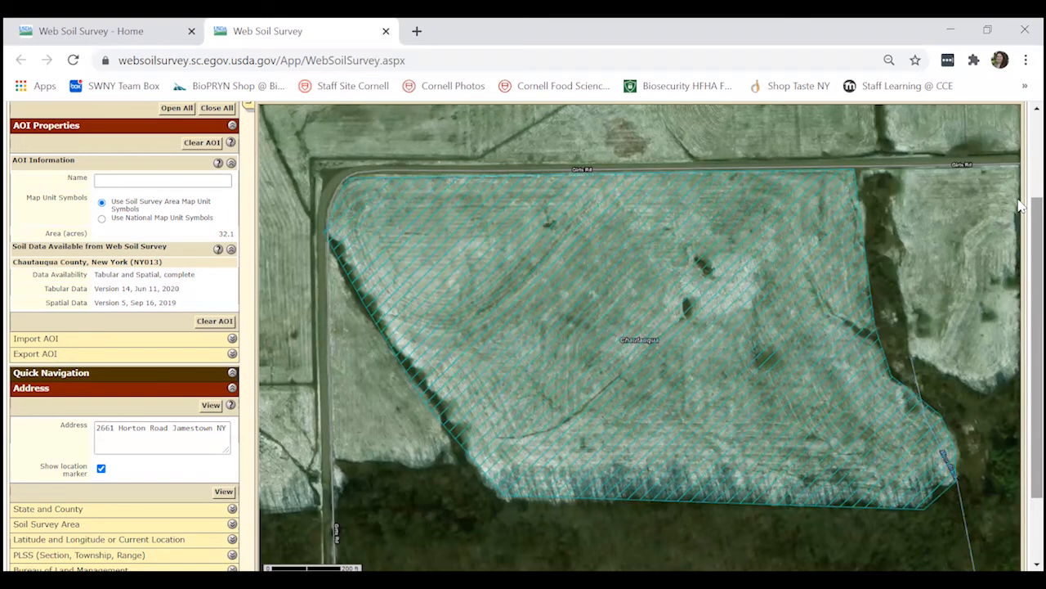
Generate the soil map for the polygonal area and examine its map unit legend and soil boundaries
{"action": "scroll", "coordinate": [1020, 246], "scroll_direction": "up", "scroll_amount": 1}
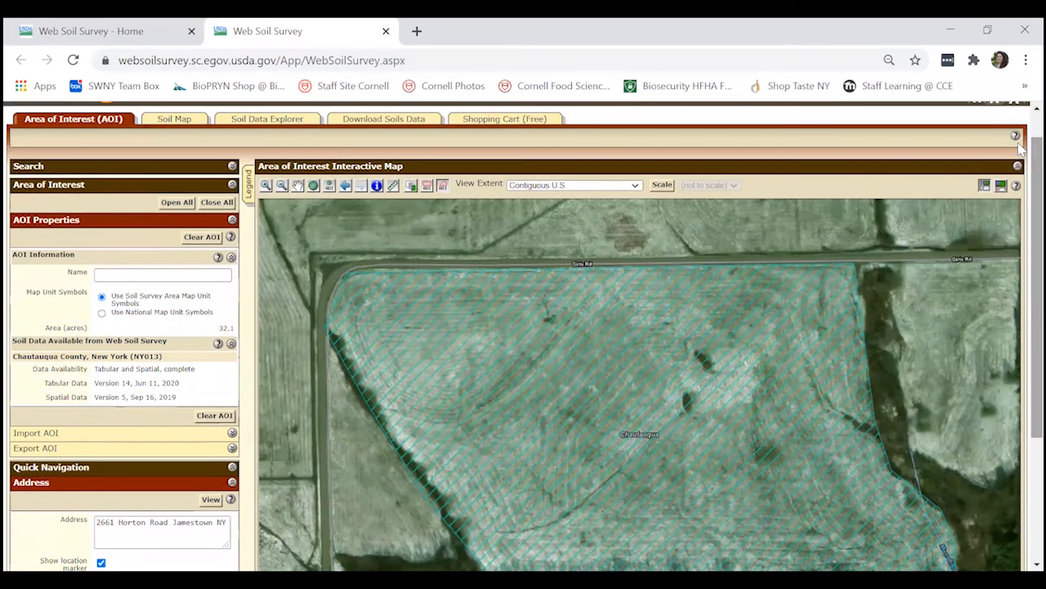
{"action": "left_click", "coordinate": [172, 119]}
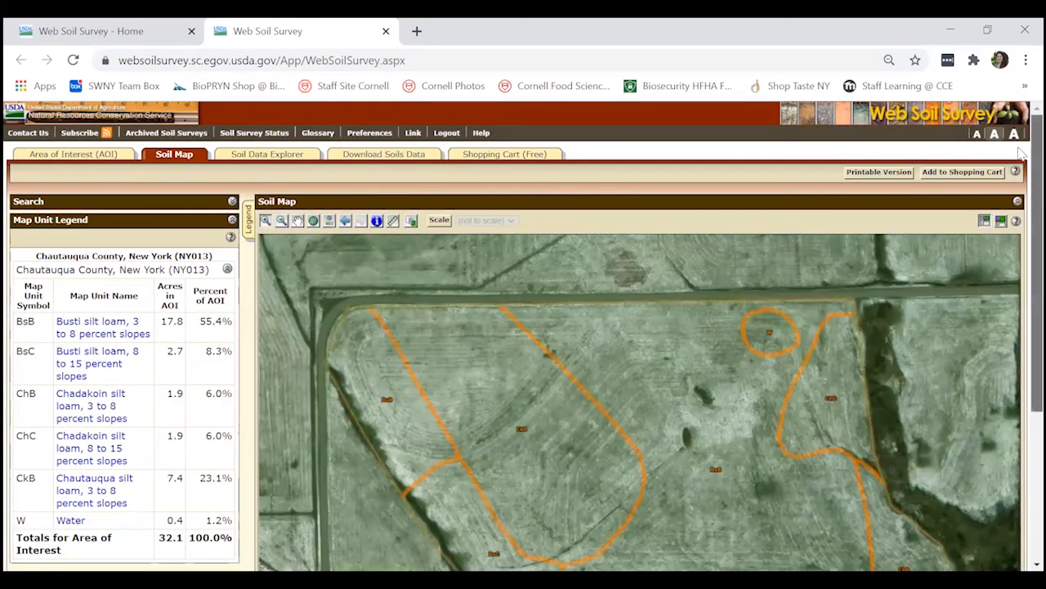
{"action": "scroll", "coordinate": [1020, 165], "scroll_direction": "down", "scroll_amount": 1}
{"action": "left_click_drag", "start_coordinate": [1019, 162], "coordinate": [1020, 210]}
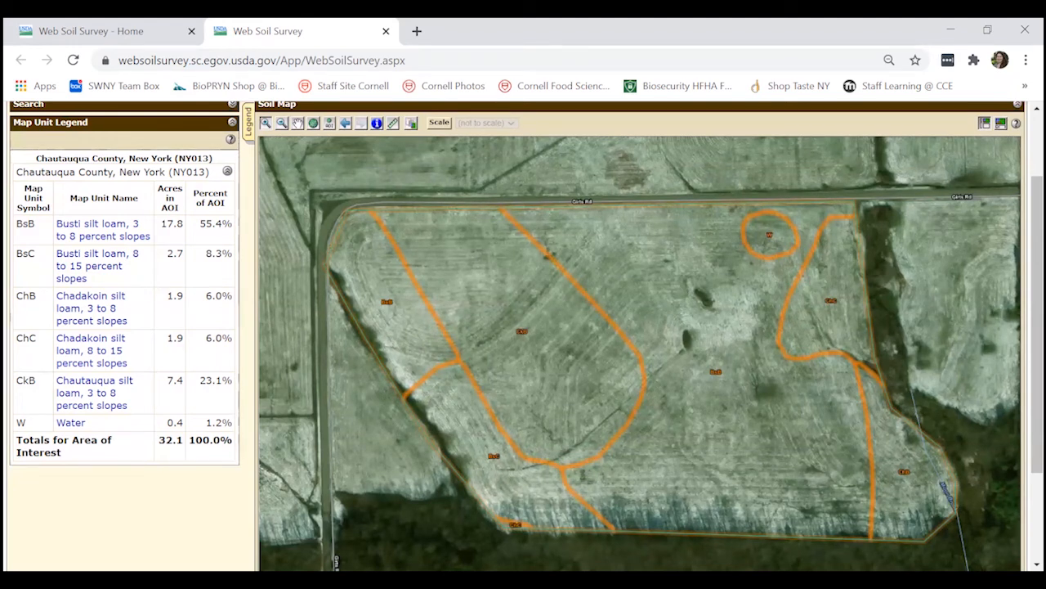
Return to the area of interest settings and clear the polygonal area from the map
{"action": "scroll", "coordinate": [1020, 343], "scroll_direction": "up", "scroll_amount": 2}
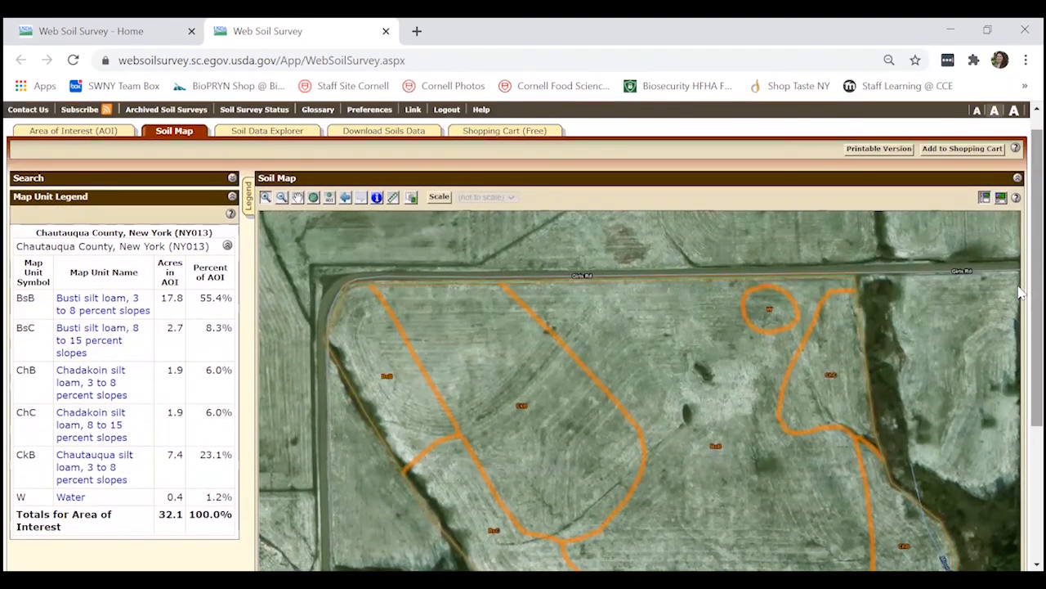
{"action": "left_click", "coordinate": [90, 131]}
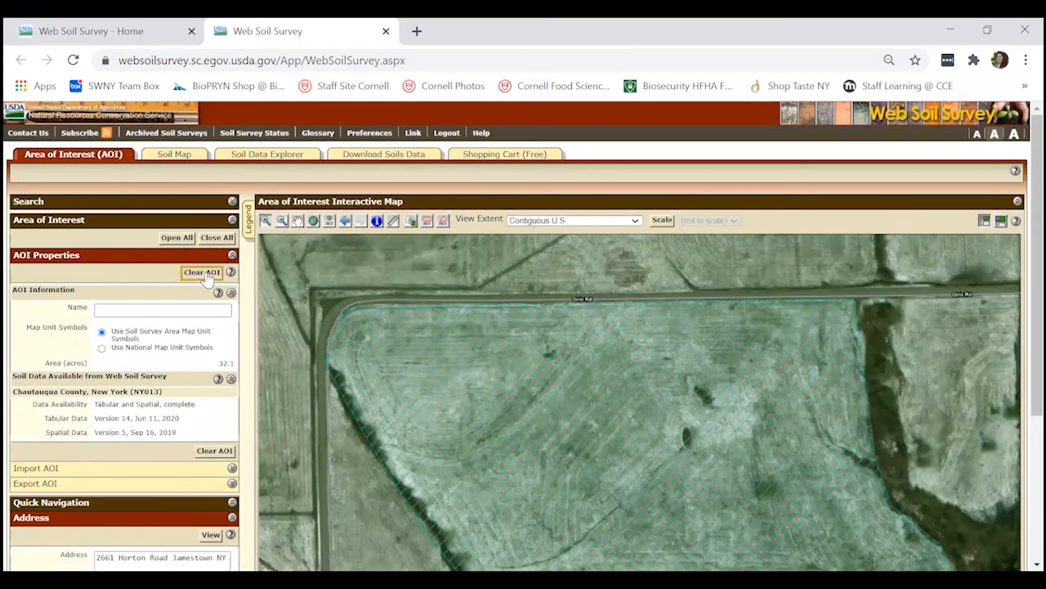
{"action": "left_click", "coordinate": [205, 274]}
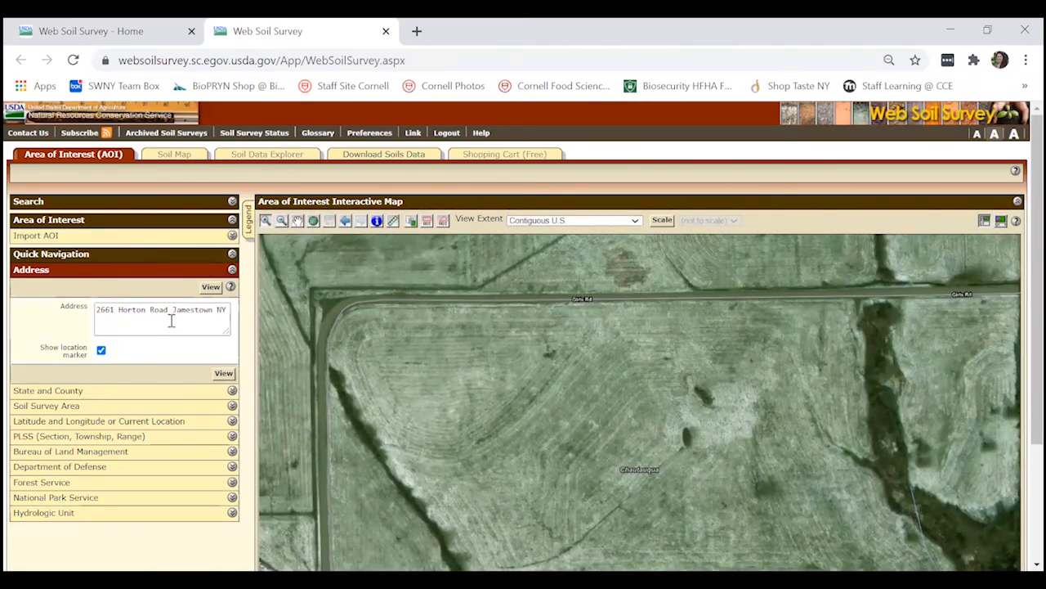
Zoom the map out around the field south of Girts Rd to show more of the surroundings
{"action": "left_click", "coordinate": [226, 311]}
{"action": "left_click_drag", "start_coordinate": [226, 310], "coordinate": [74, 304]}
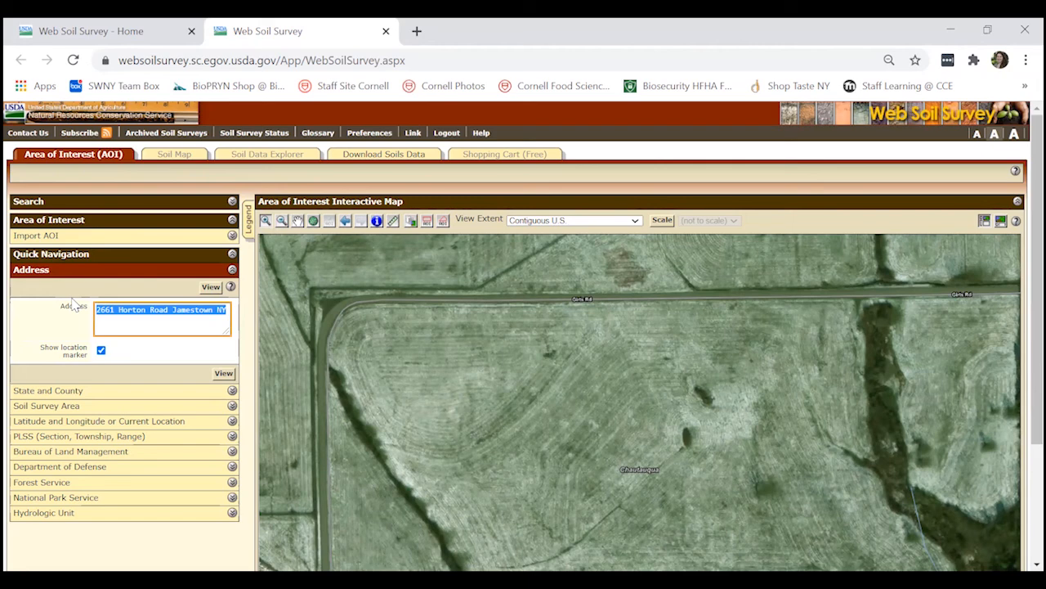
{"action": "scroll", "coordinate": [1020, 244], "scroll_direction": "down", "scroll_amount": 1}
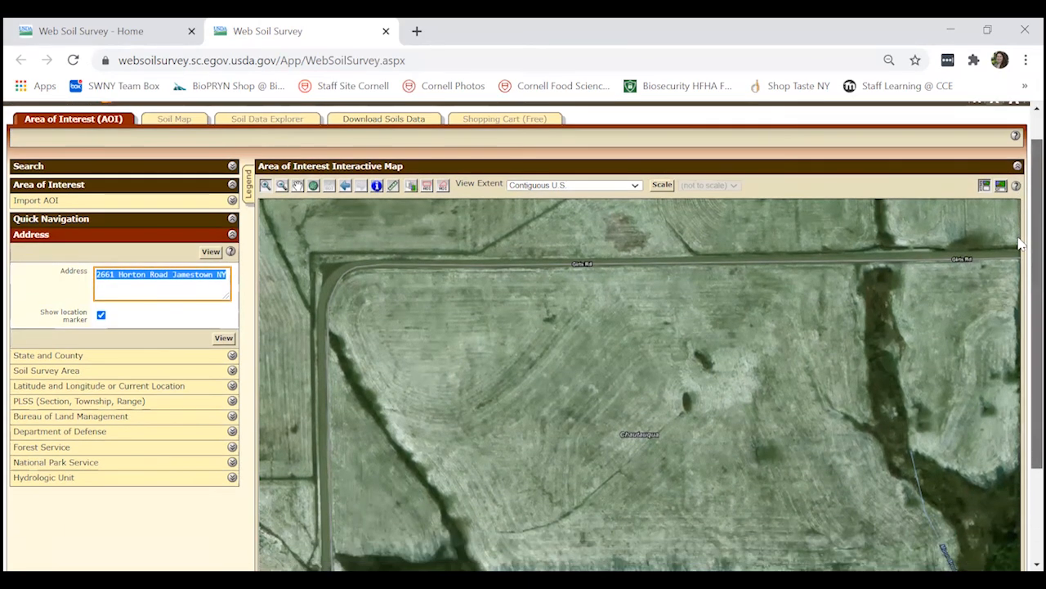
{"action": "scroll", "coordinate": [1020, 243], "scroll_direction": "down", "scroll_amount": 1}
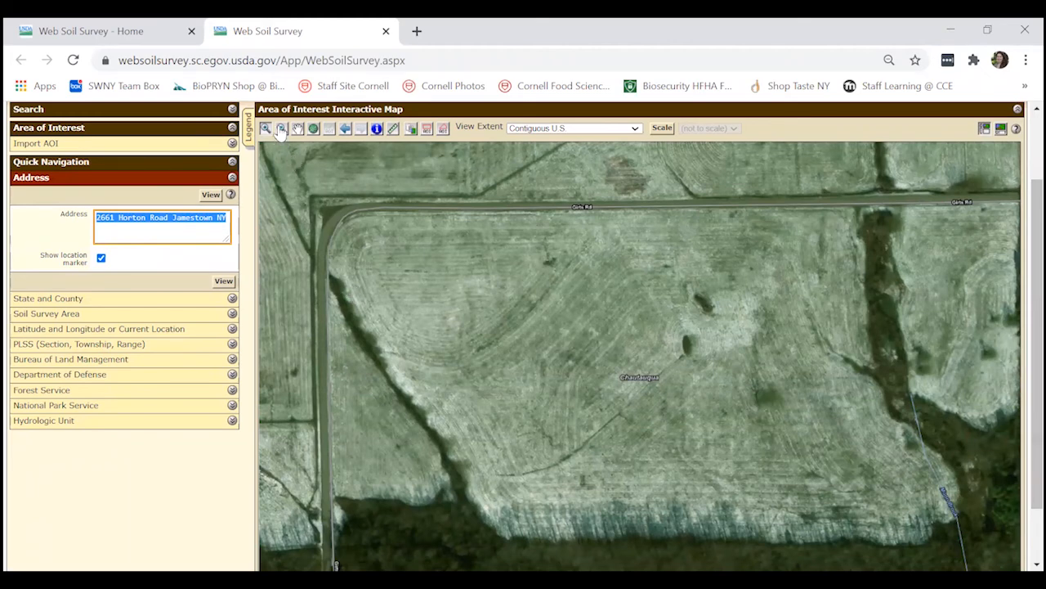
{"action": "left_click", "coordinate": [281, 131]}
{"action": "left_click", "coordinate": [619, 326]}
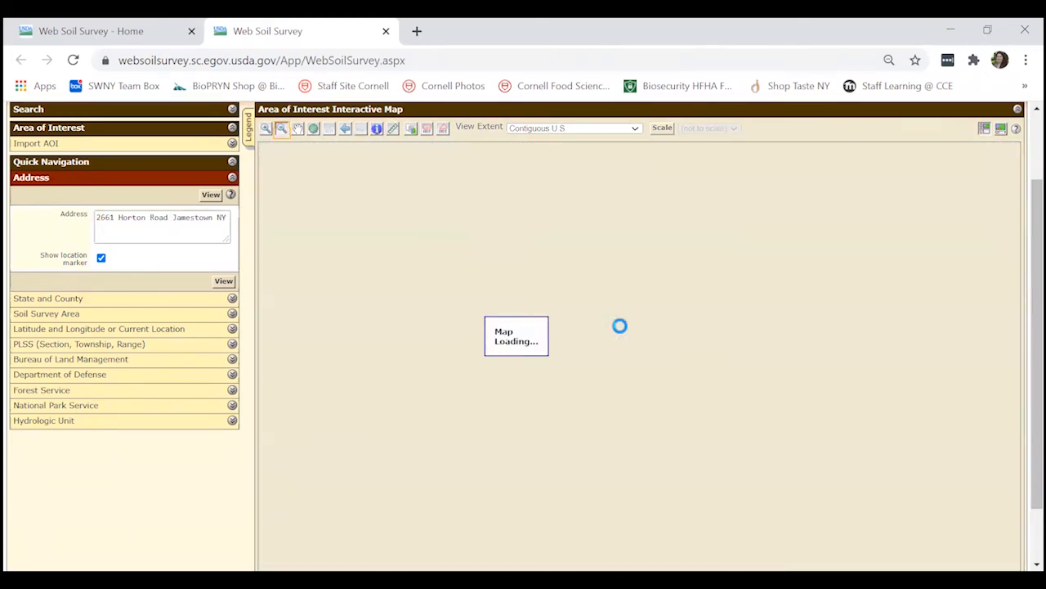